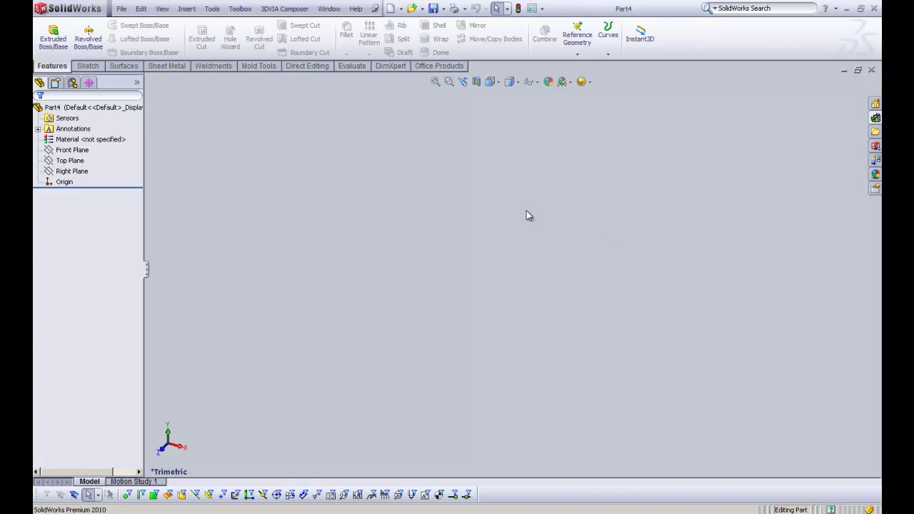
Step: Start a sketch on the Front Plane and draw a center rectangle at the origin
click(77, 162)
click(72, 150)
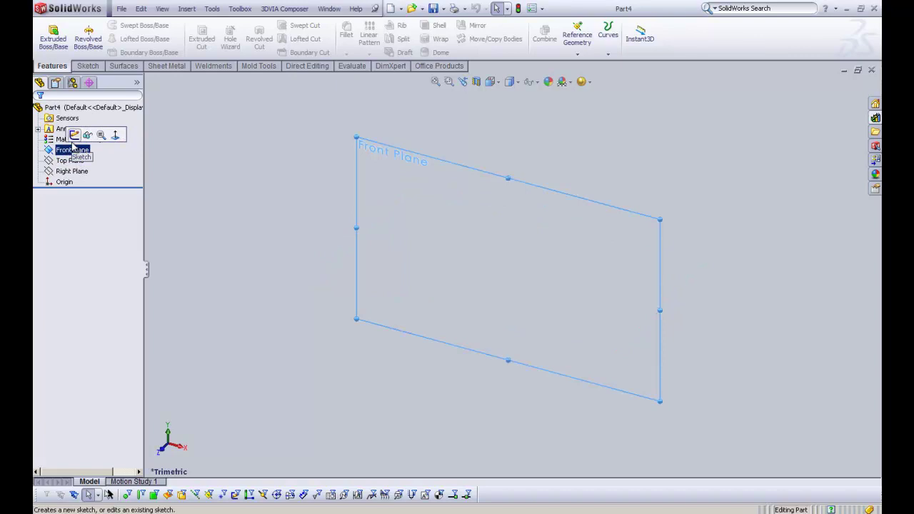
click(74, 135)
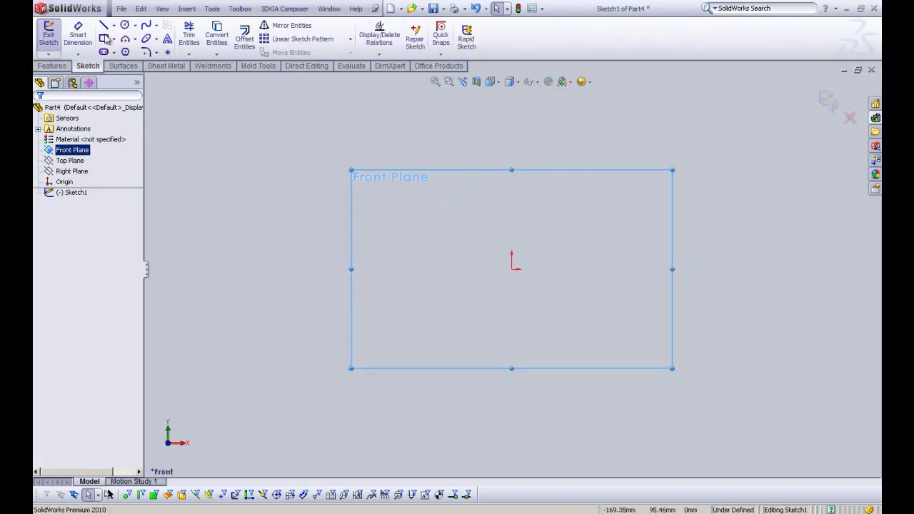
click(113, 40)
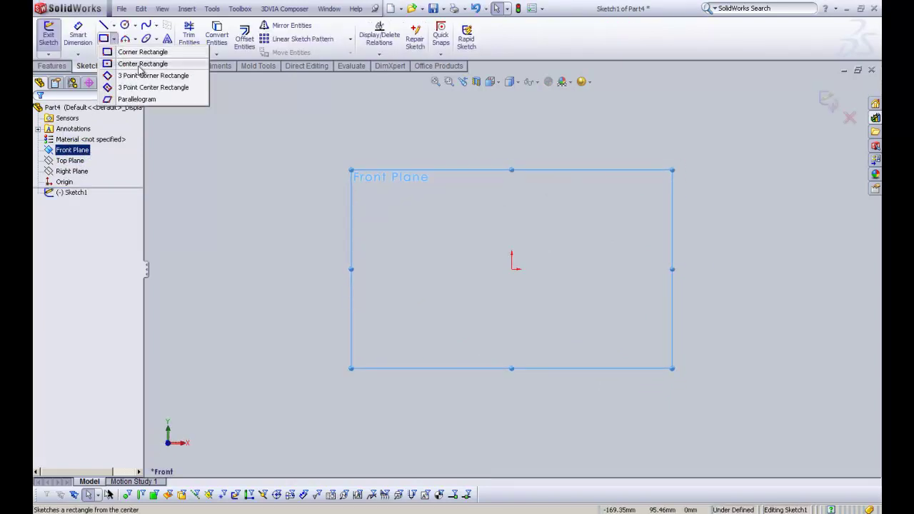
click(141, 66)
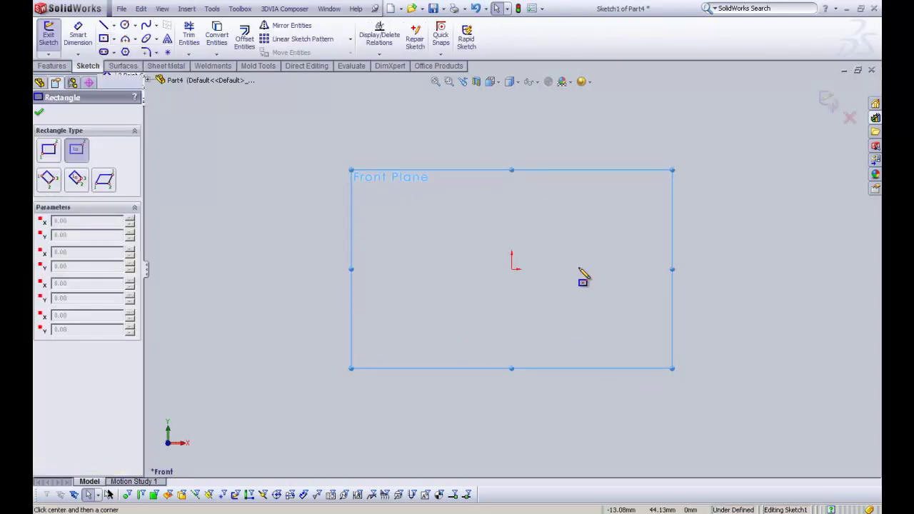
click(512, 270)
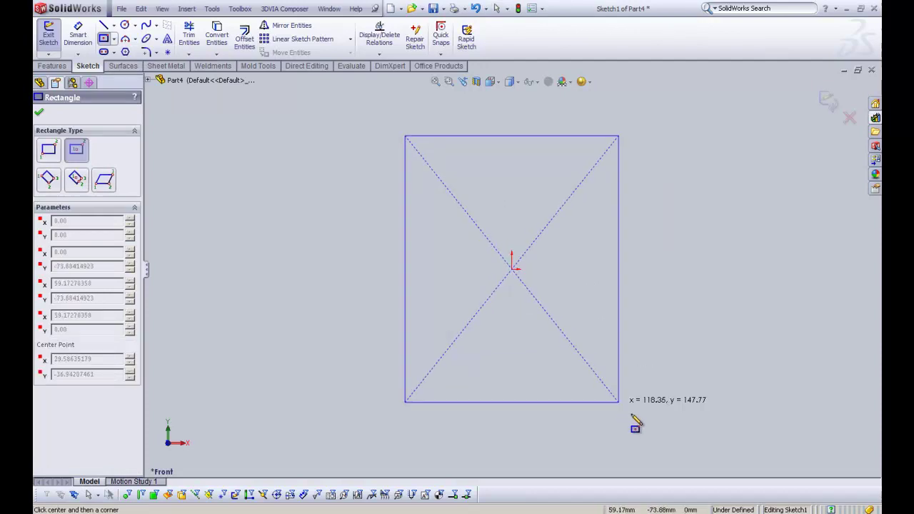
key(z)
key(z)
key(z)
key(z)
key(z)
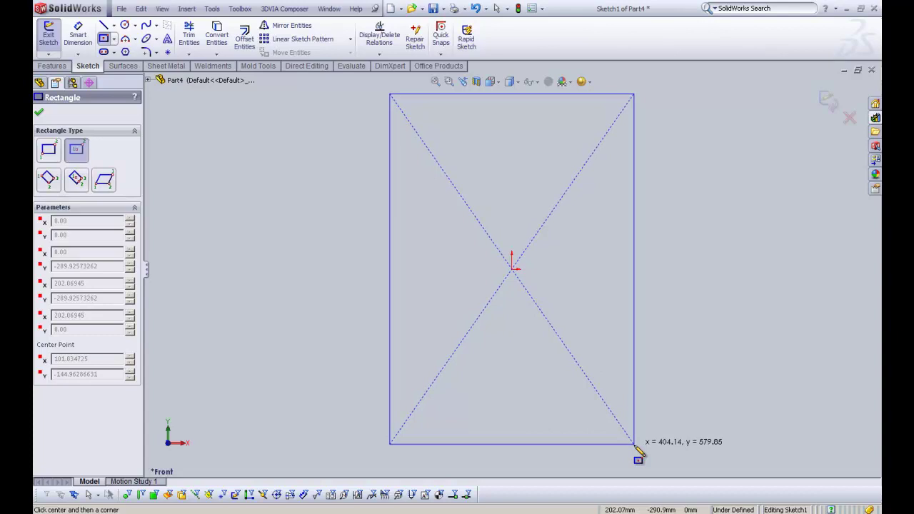
click(634, 445)
right_click(671, 307)
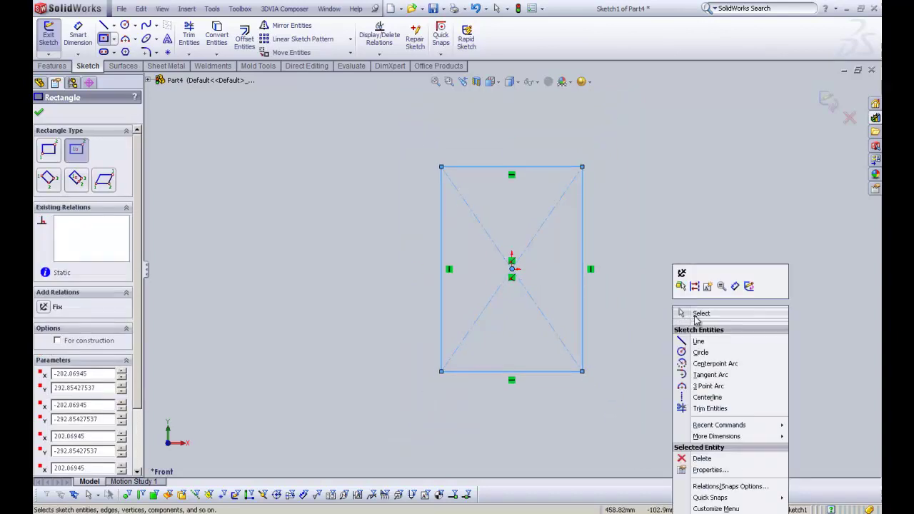
click(698, 321)
Step: Dimension the rectangle 400 wide and 600 tall
click(78, 34)
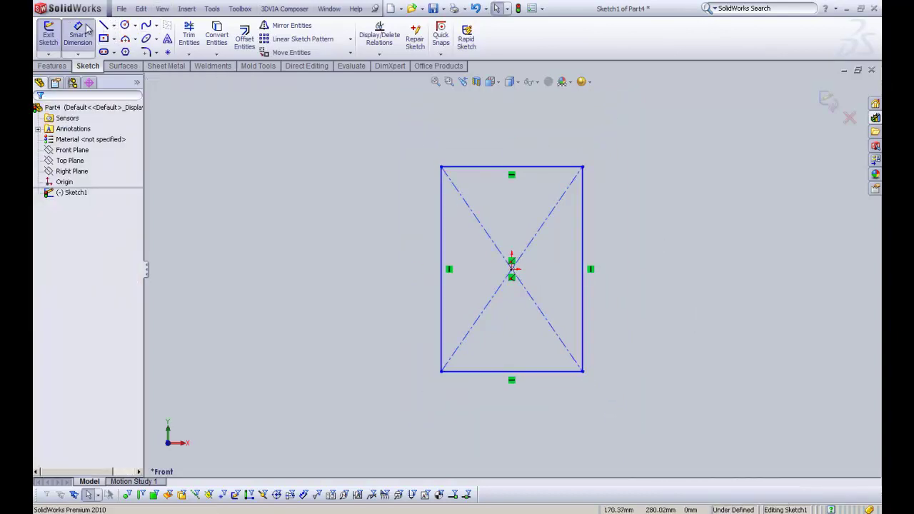
click(526, 167)
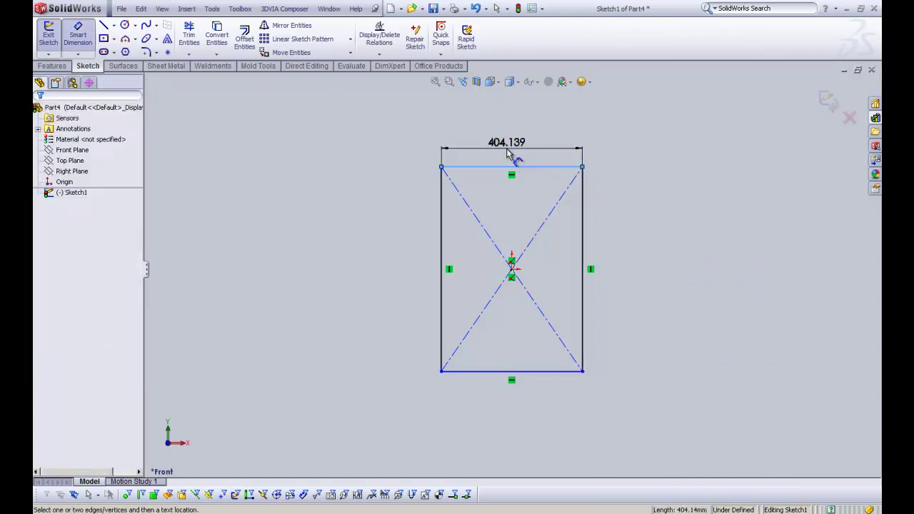
click(521, 157)
text(400)
key(Return)
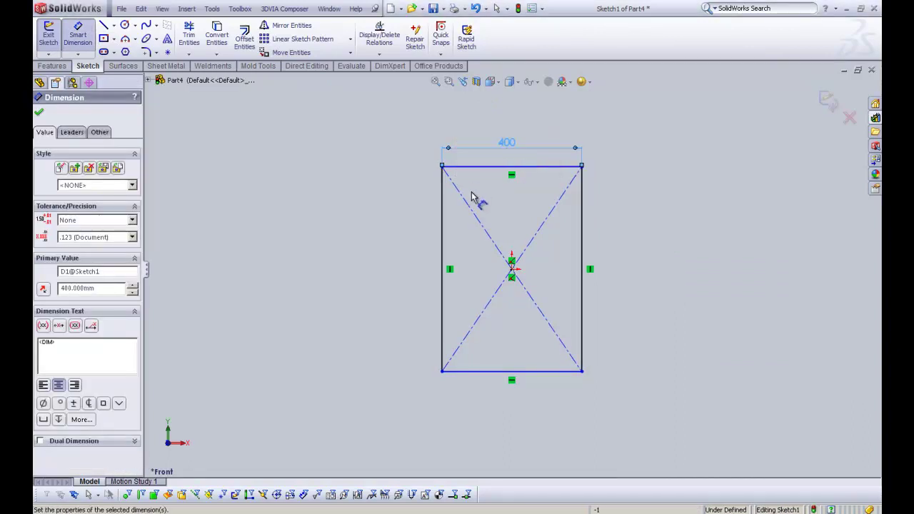
click(441, 232)
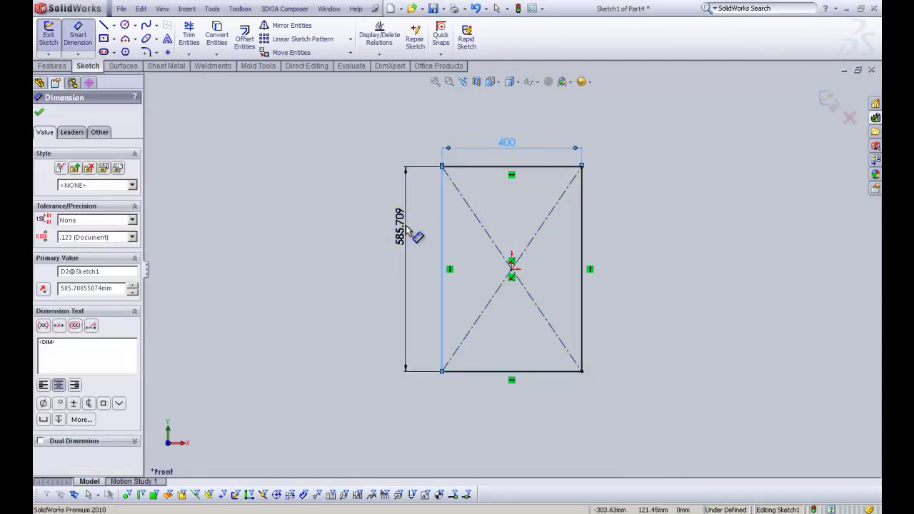
click(406, 230)
text(600)
key(Return)
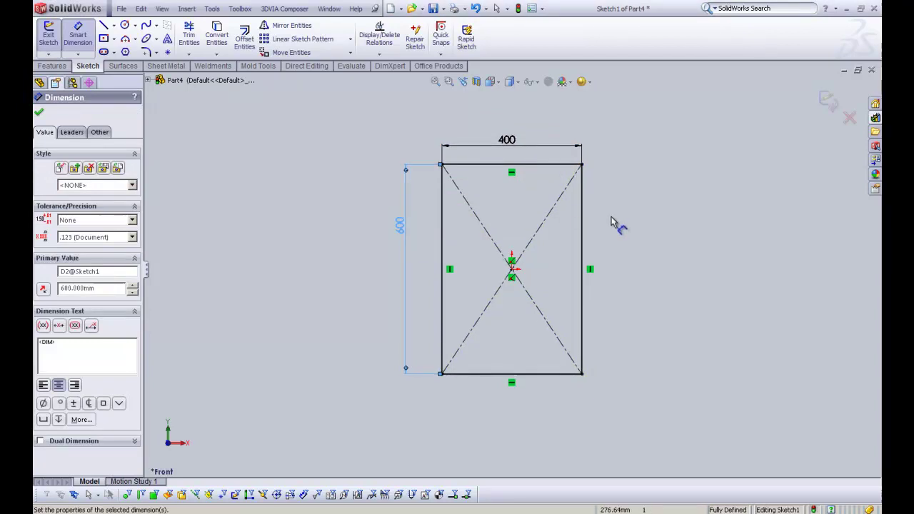
right_click(612, 218)
click(635, 222)
scroll(624, 256, down, 2)
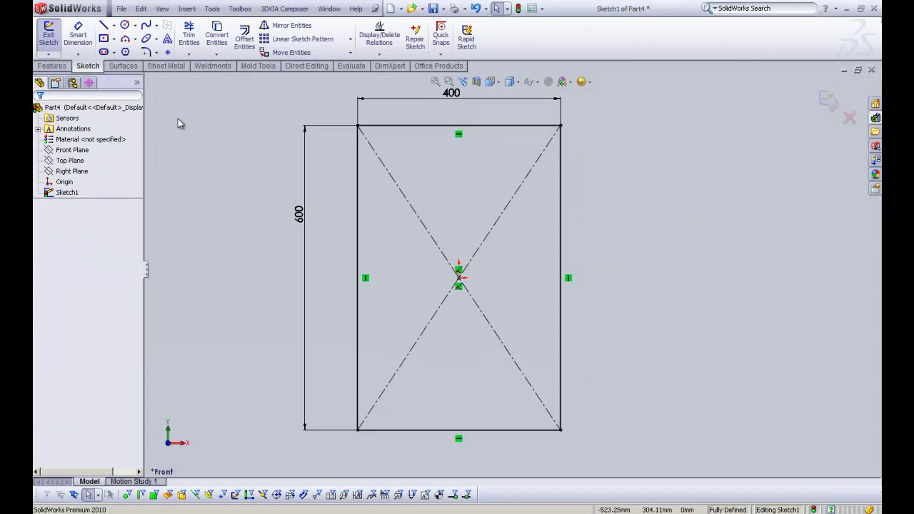
Step: Extrude Sketch1 as a boss with a Mid Plane end condition at 250 mm depth
click(37, 65)
click(53, 38)
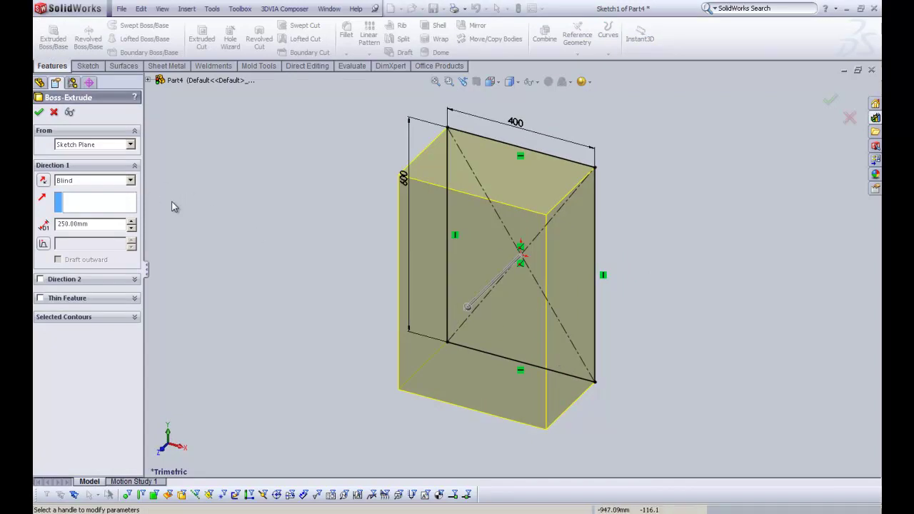
click(131, 181)
click(128, 230)
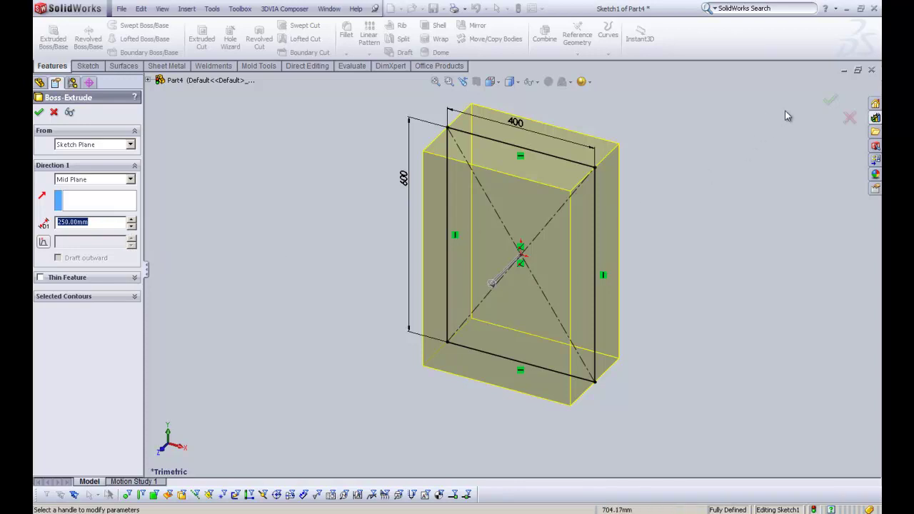
click(831, 101)
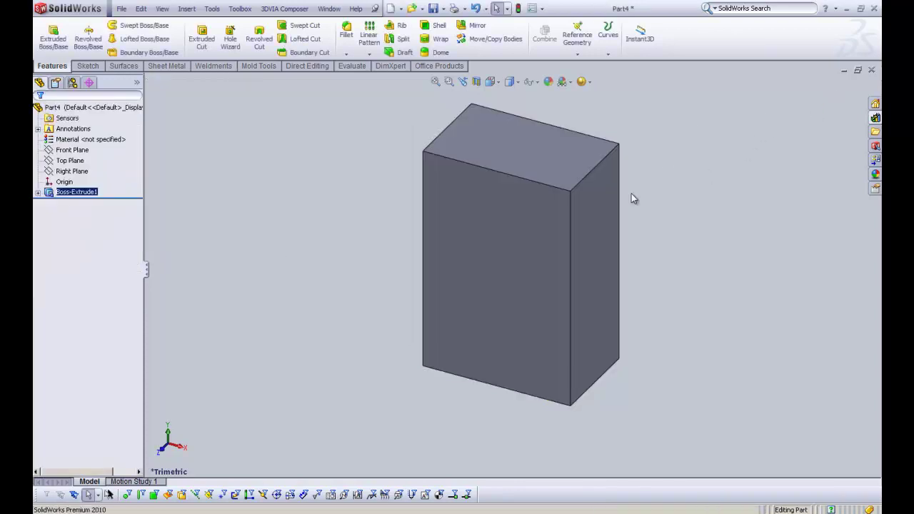
click(650, 179)
scroll(657, 230, up, 3)
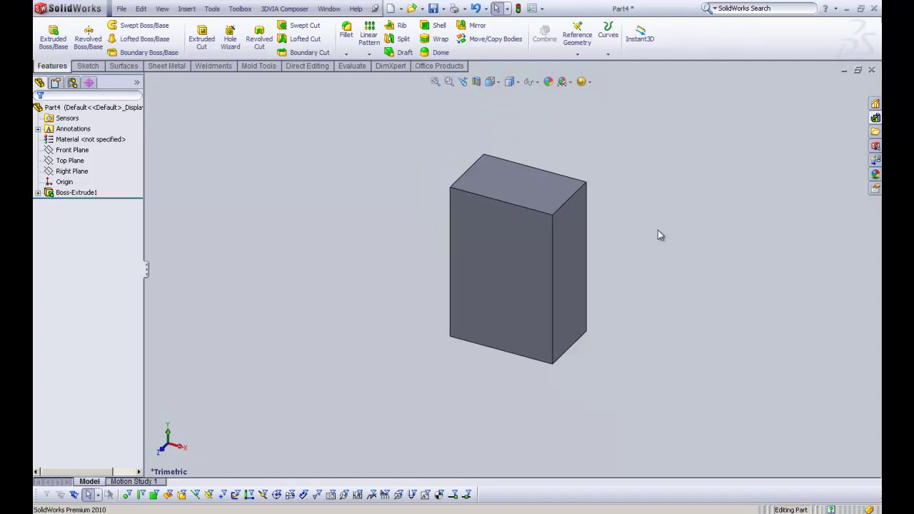
scroll(596, 196, down, 1)
scroll(505, 311, down, 2)
middle_drag(504, 310, 504, 280)
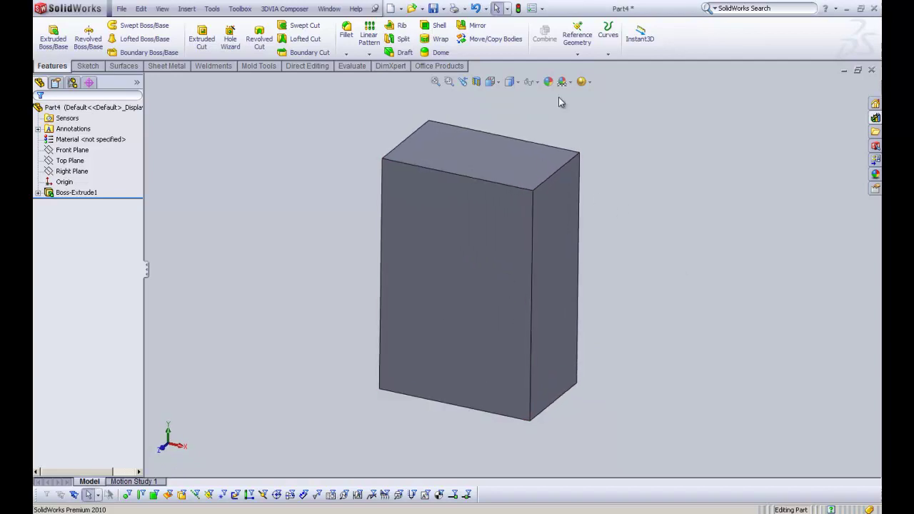
click(439, 28)
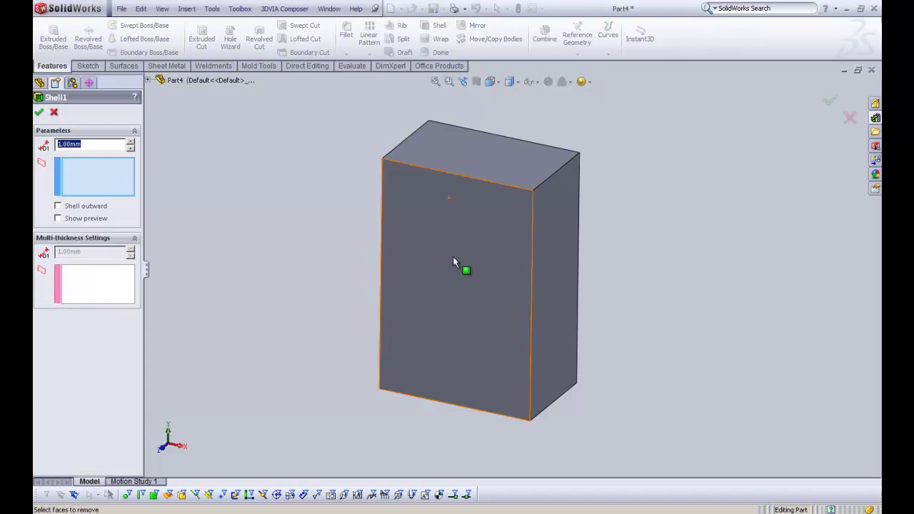
click(453, 255)
click(57, 218)
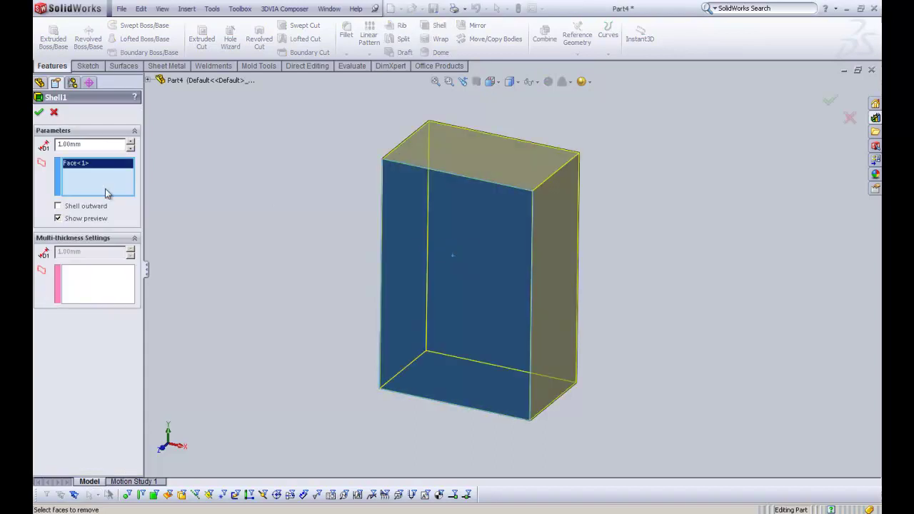
click(130, 142)
click(130, 142)
click(130, 142)
click(130, 142)
click(131, 142)
click(130, 142)
click(130, 142)
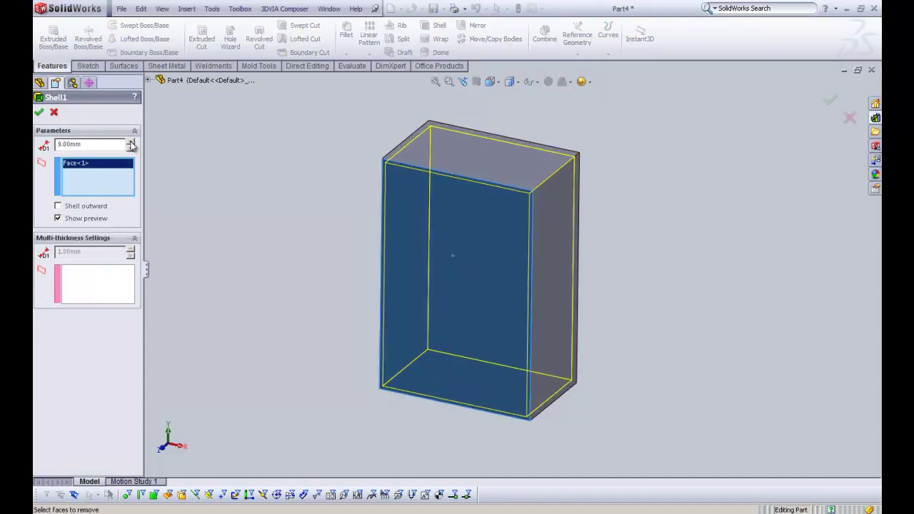
click(130, 142)
click(131, 142)
middle_drag(228, 201, 400, 189)
scroll(592, 210, down, 5)
scroll(700, 251, up, 3)
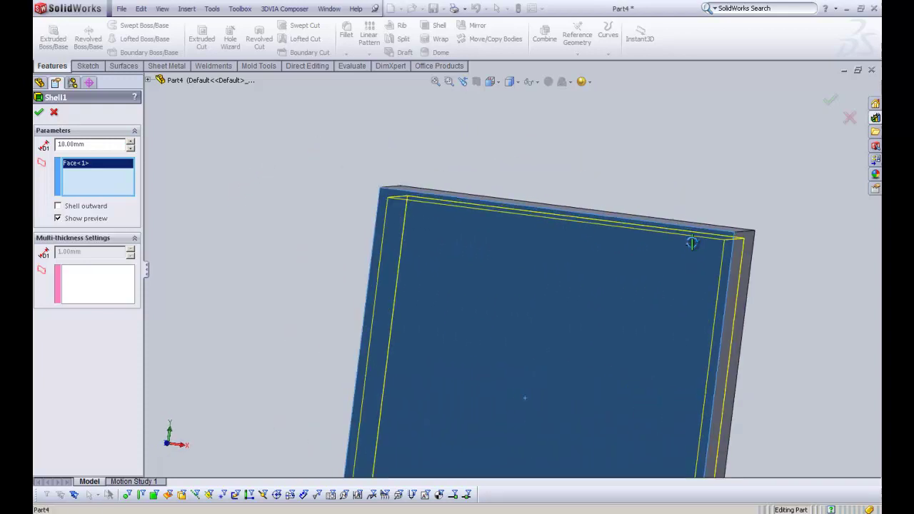
middle_drag(690, 241, 693, 238)
scroll(707, 257, up, 4)
middle_drag(717, 267, 626, 248)
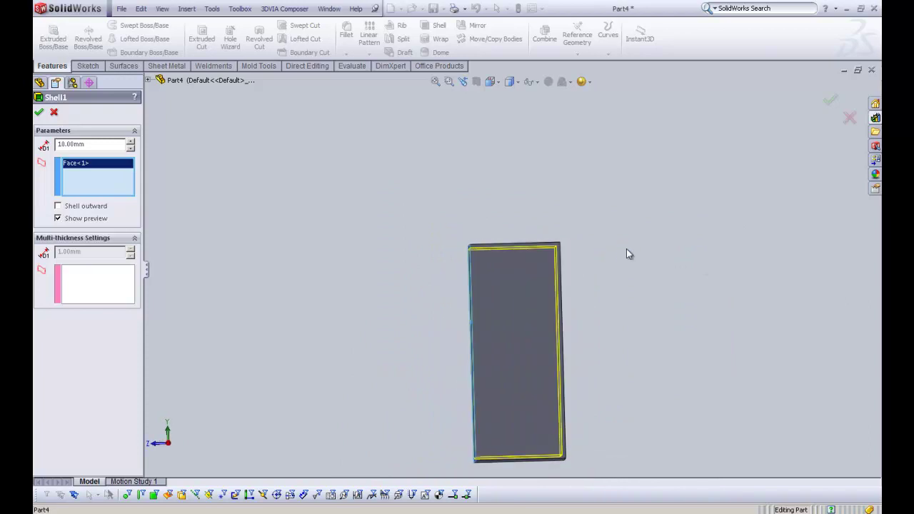
right_click(626, 249)
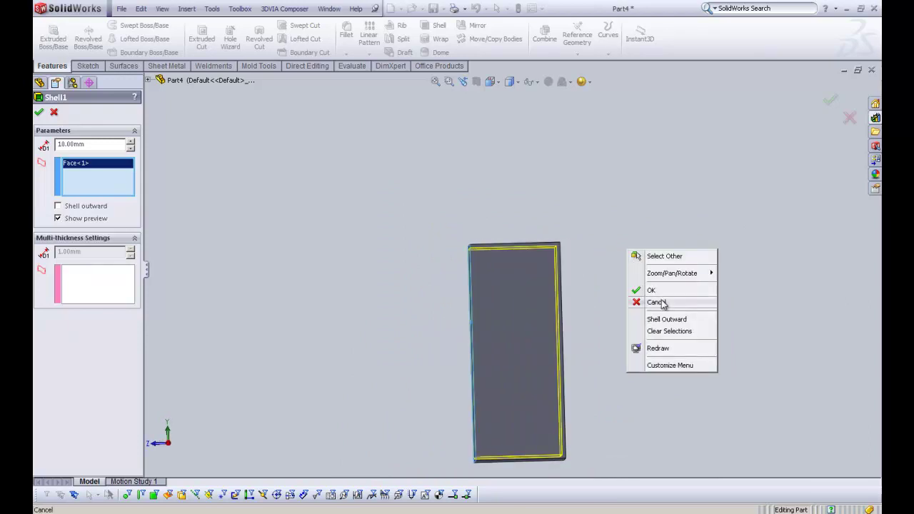
click(662, 303)
middle_drag(642, 296, 540, 362)
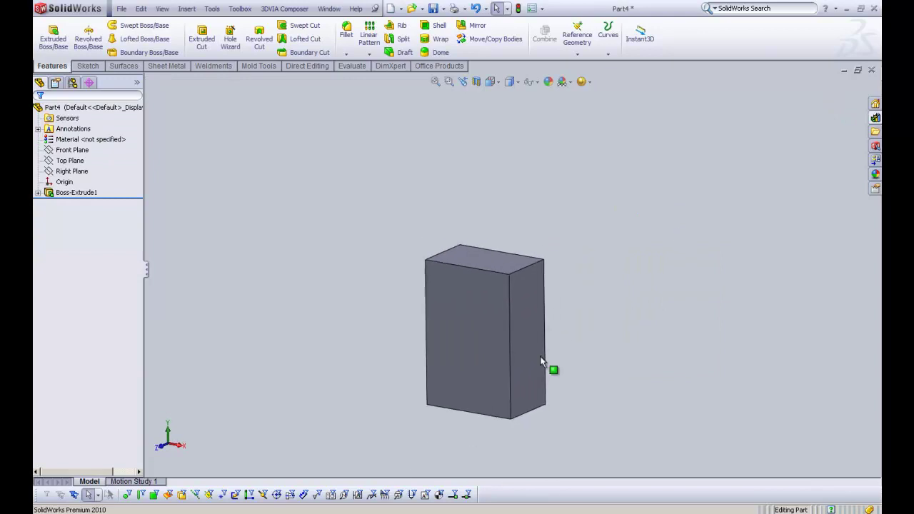
Step: Fillet the top edge and its three connected edges of the block at a 20 mm radius
scroll(540, 362, down, 3)
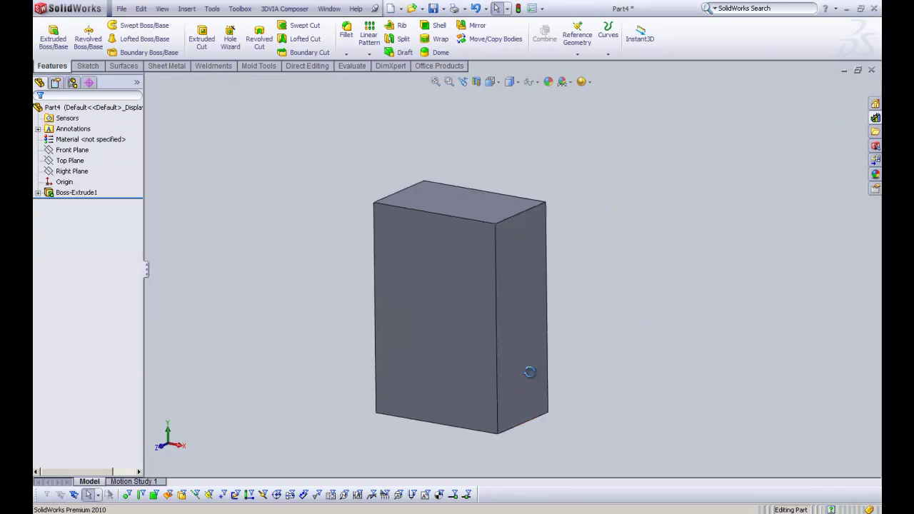
click(348, 42)
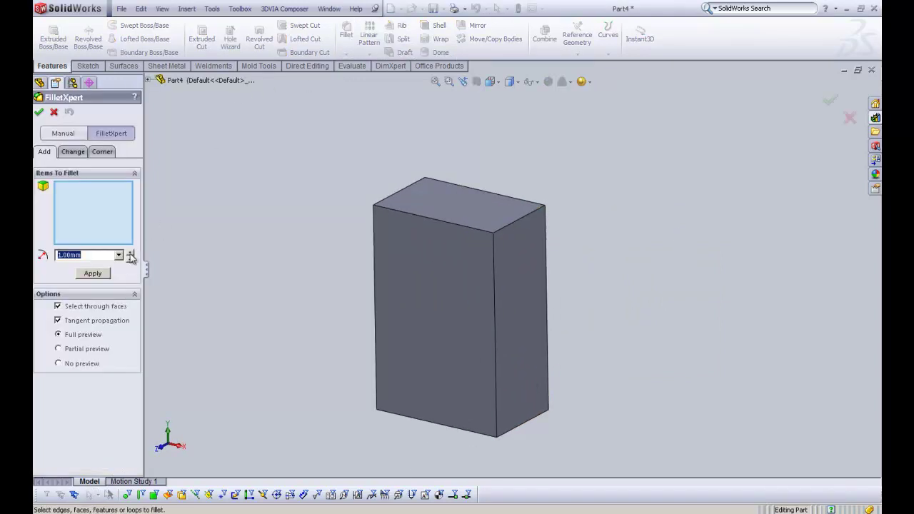
click(129, 252)
drag(130, 252, 130, 254)
click(528, 222)
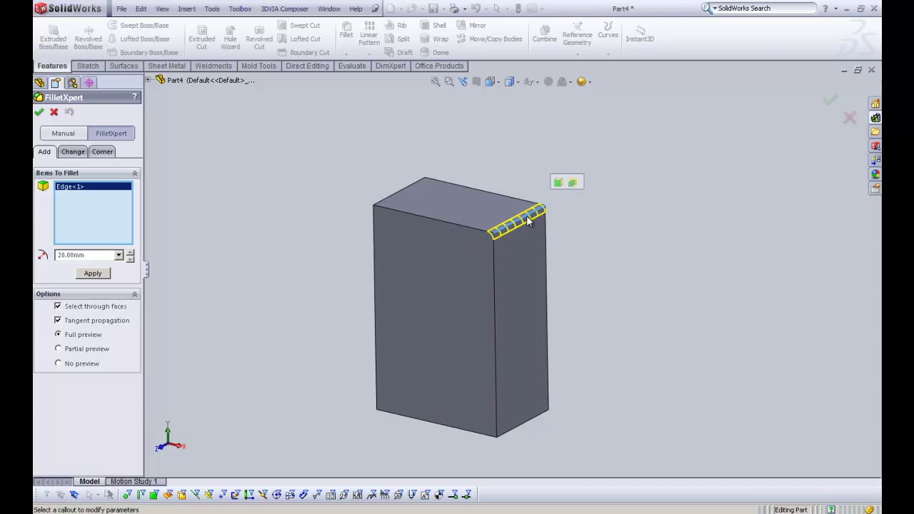
click(558, 183)
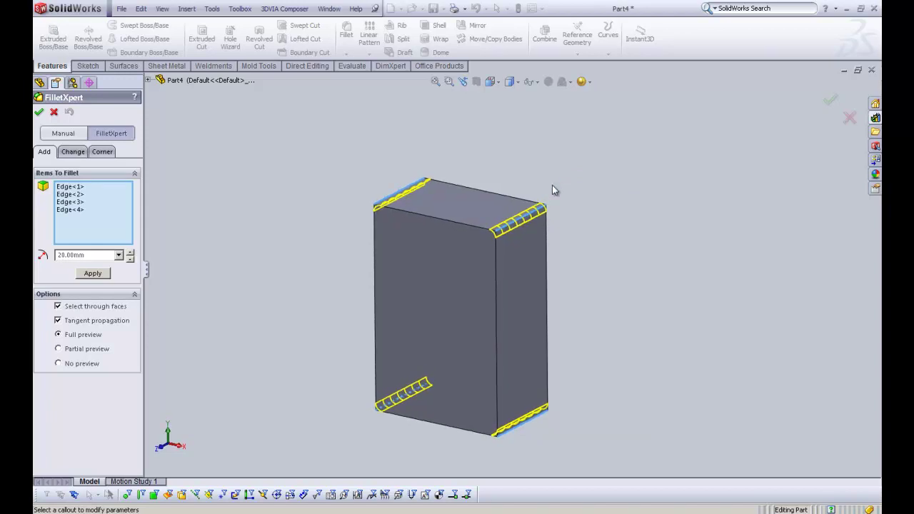
right_click(552, 190)
click(587, 224)
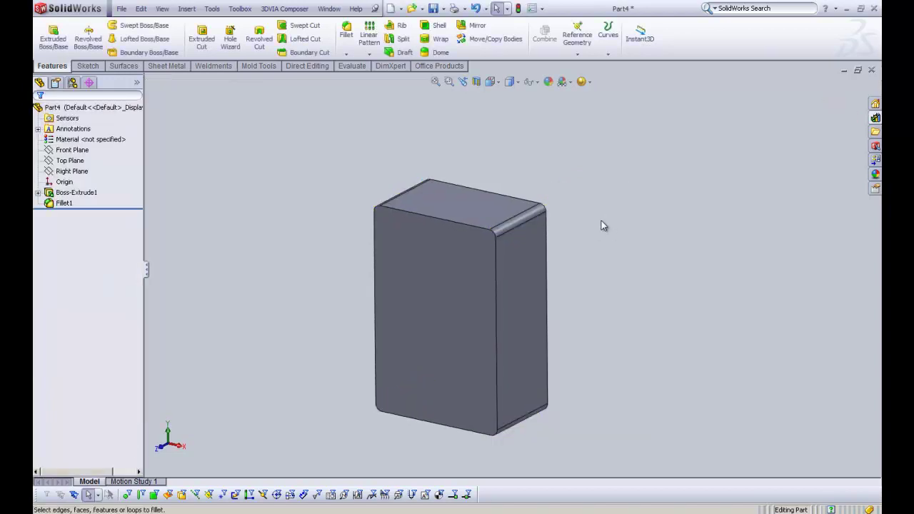
Step: Shell the rounded block with its front face removed, checking the preview before accepting
click(441, 27)
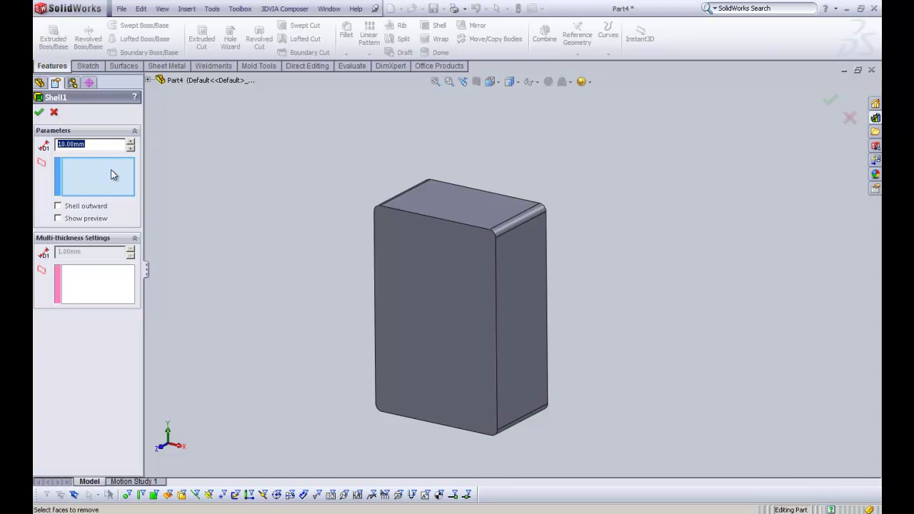
click(454, 287)
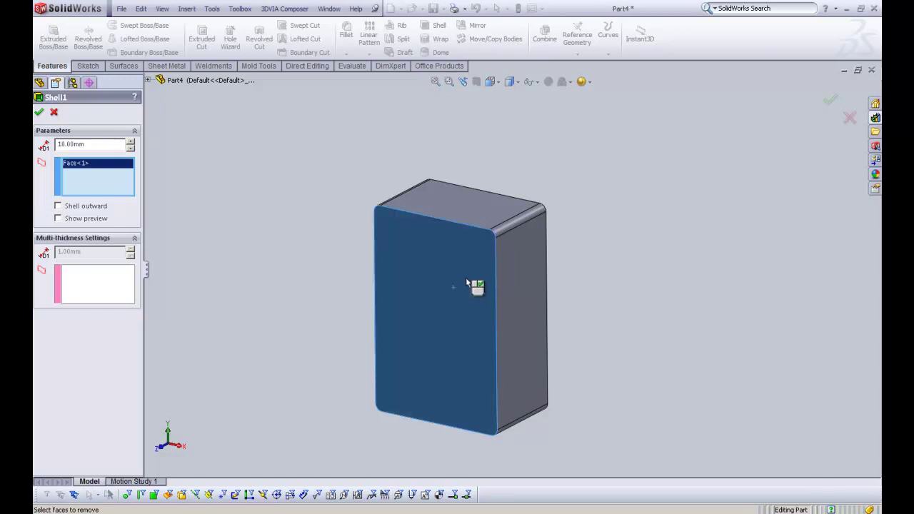
click(86, 218)
middle_drag(287, 227, 310, 198)
scroll(385, 204, down, 6)
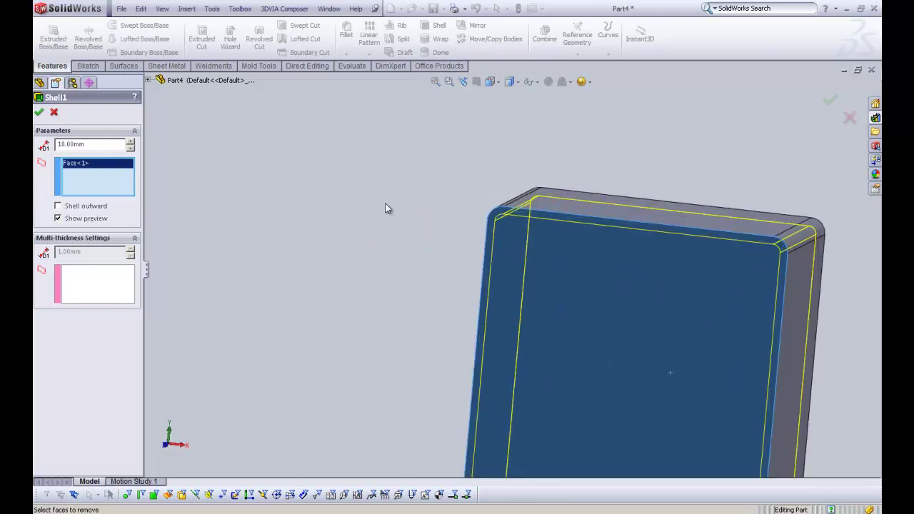
middle_drag(566, 226, 438, 286)
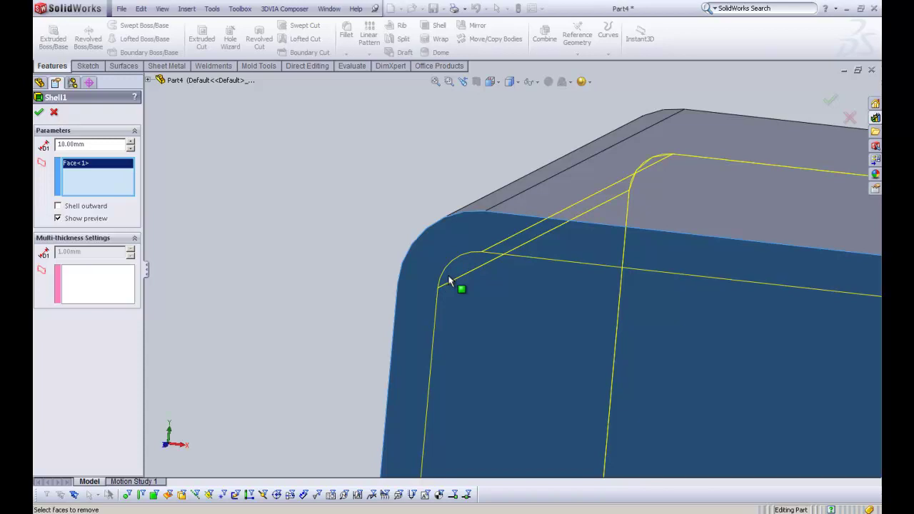
right_click(344, 160)
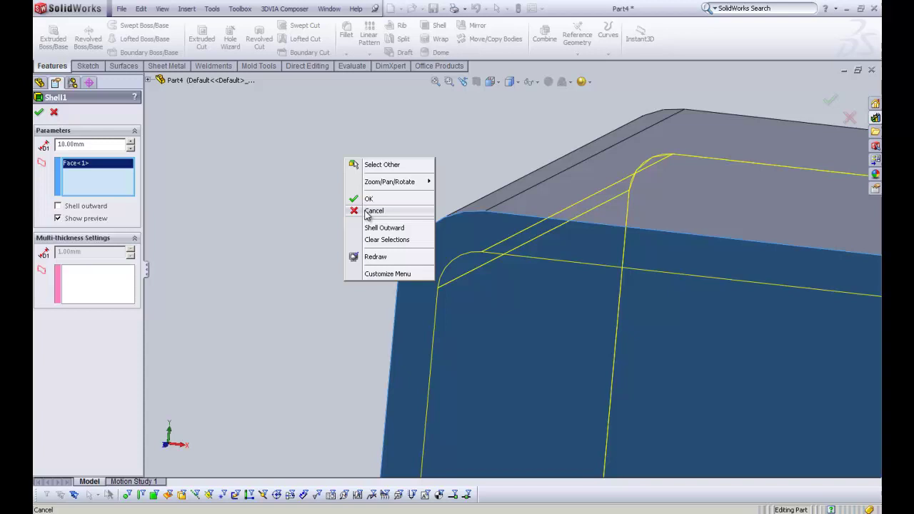
click(366, 198)
middle_drag(368, 202, 481, 235)
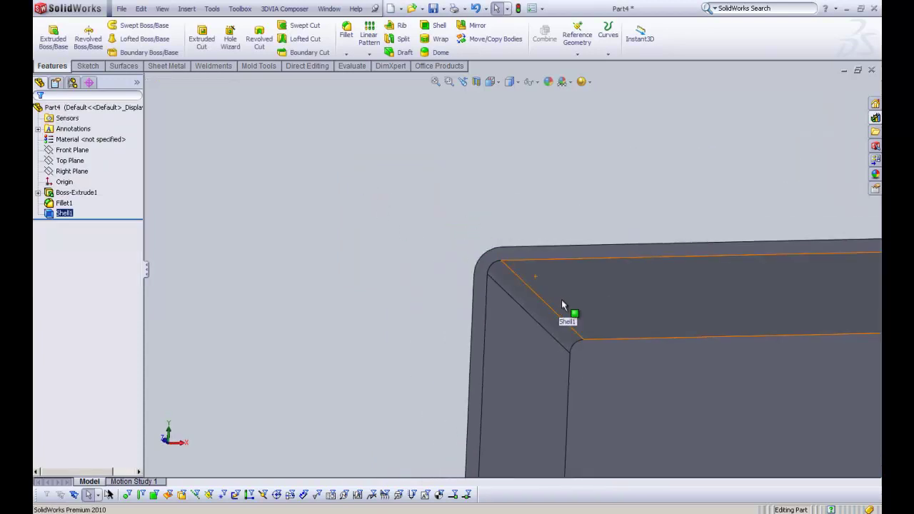
Step: View the shelled box normal to its front face and open a new sketch on that face
scroll(635, 361, up, 5)
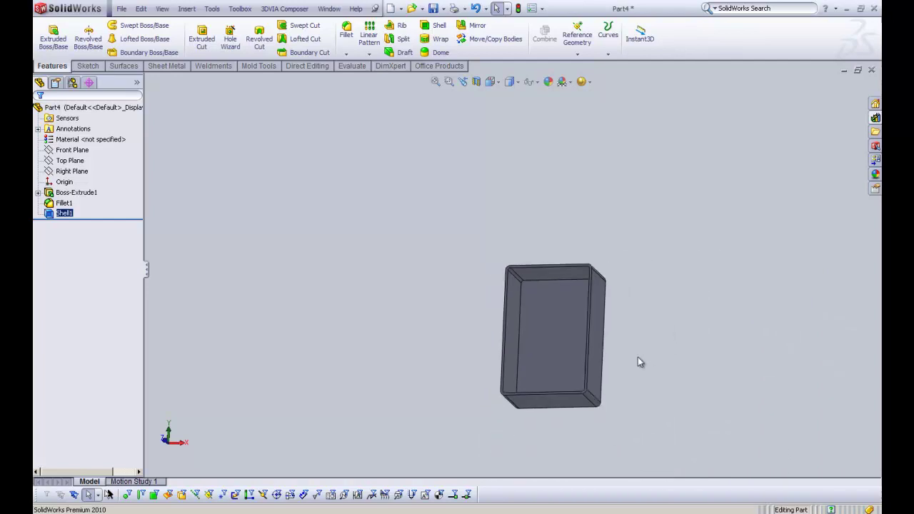
middle_drag(636, 361, 581, 366)
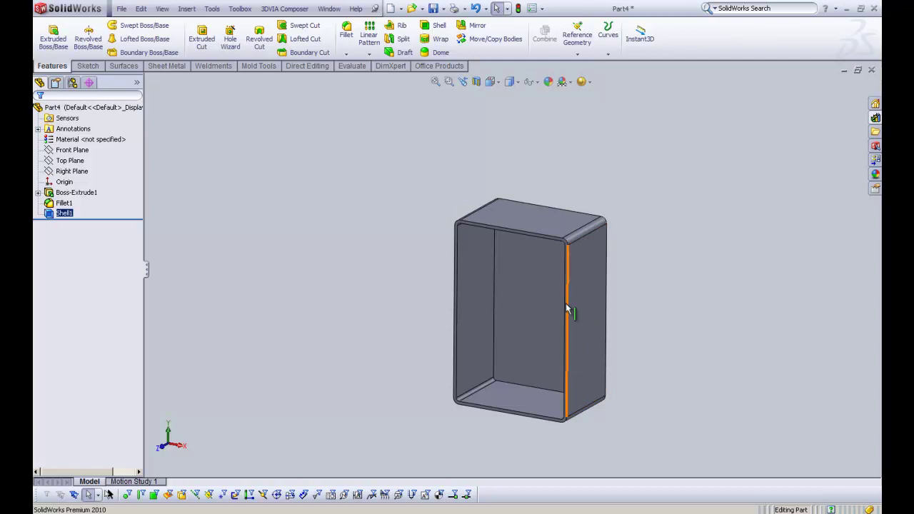
key(ctrl+8)
right_click(627, 260)
click(655, 266)
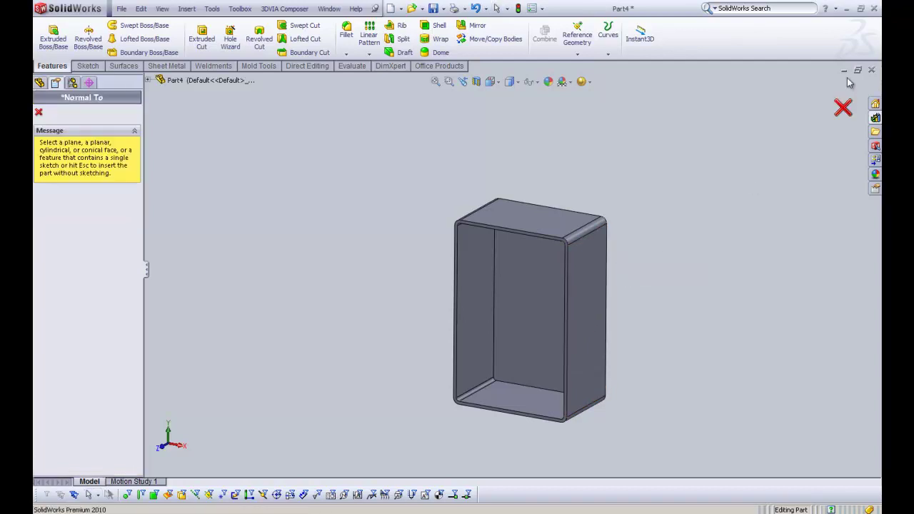
click(843, 107)
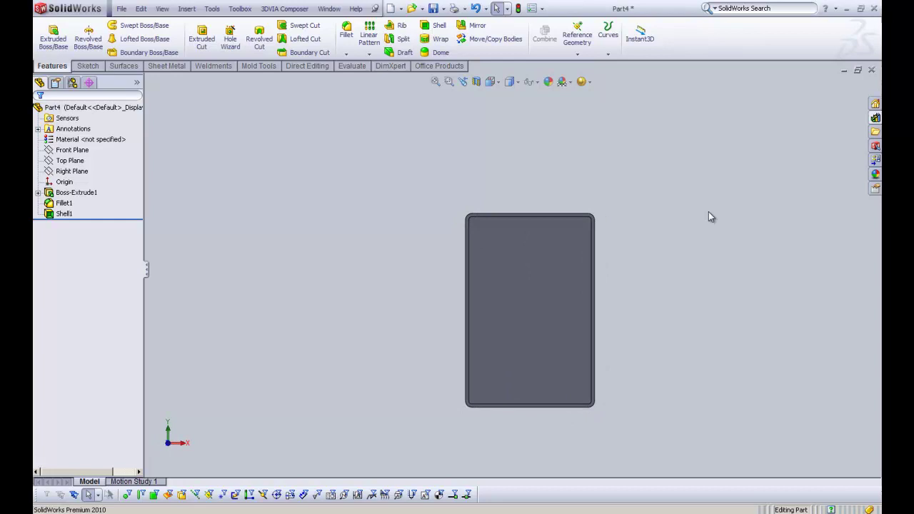
scroll(564, 221, down, 3)
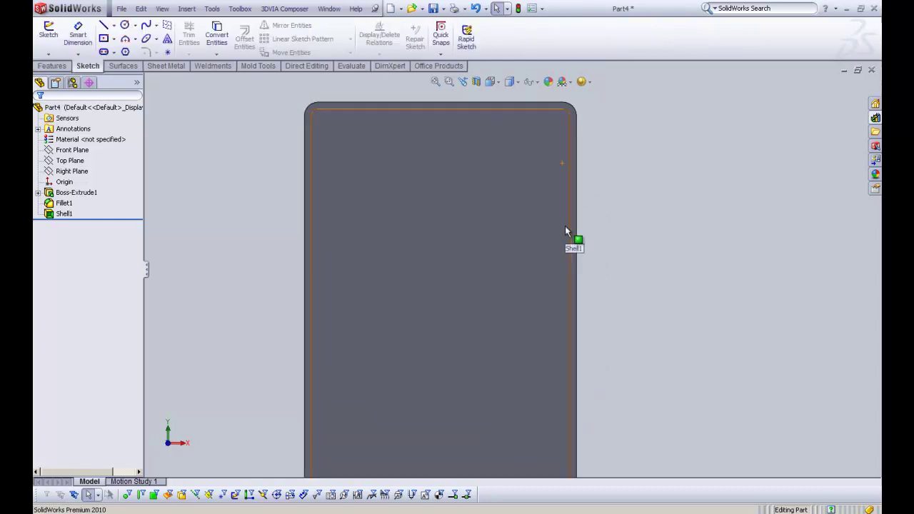
click(569, 196)
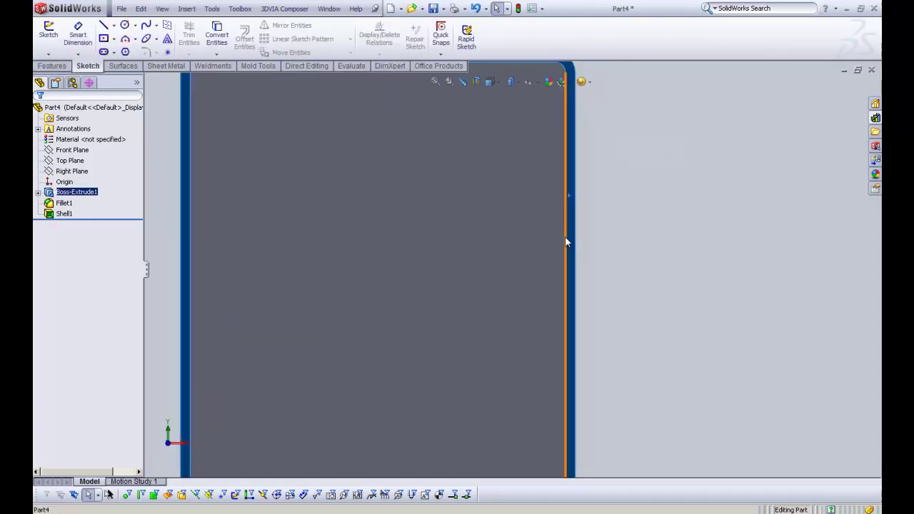
scroll(487, 271, up, 5)
scroll(428, 314, down, 1)
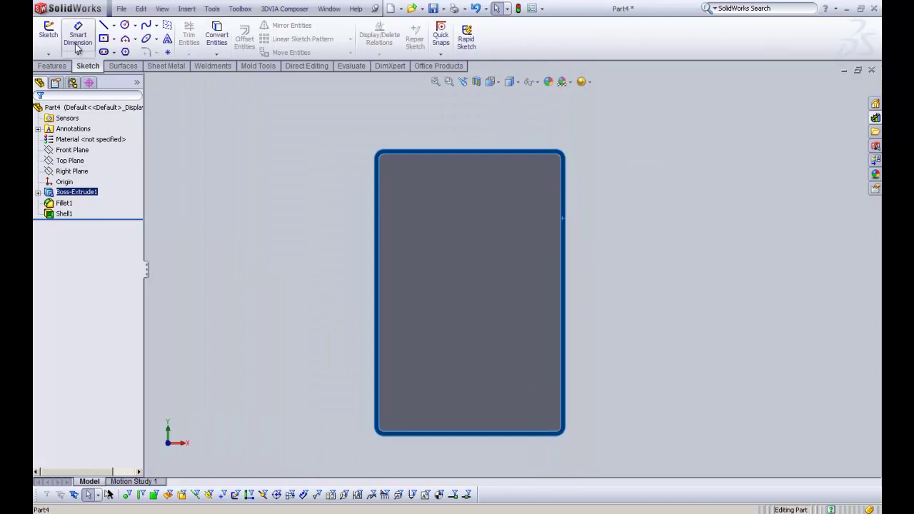
click(49, 32)
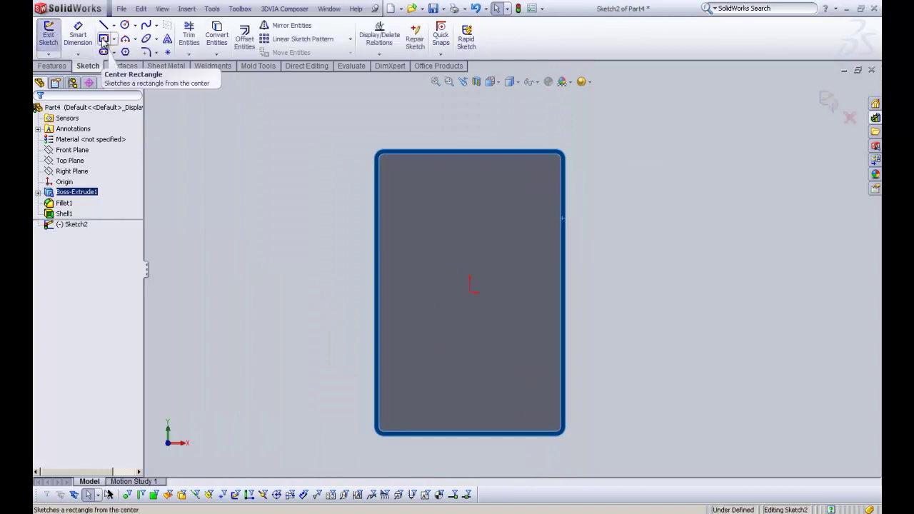
Step: Draw three thin center rectangles to the right inner wall, near the top, middle and bottom
click(104, 40)
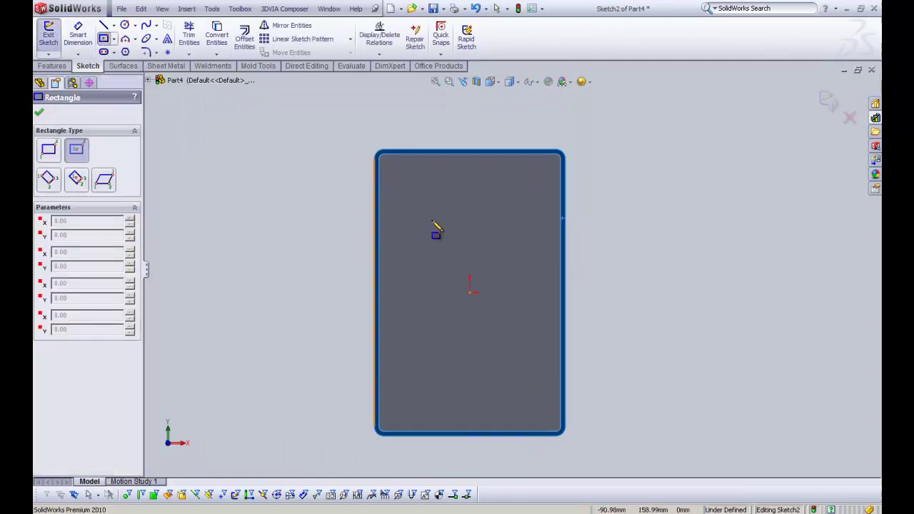
click(468, 229)
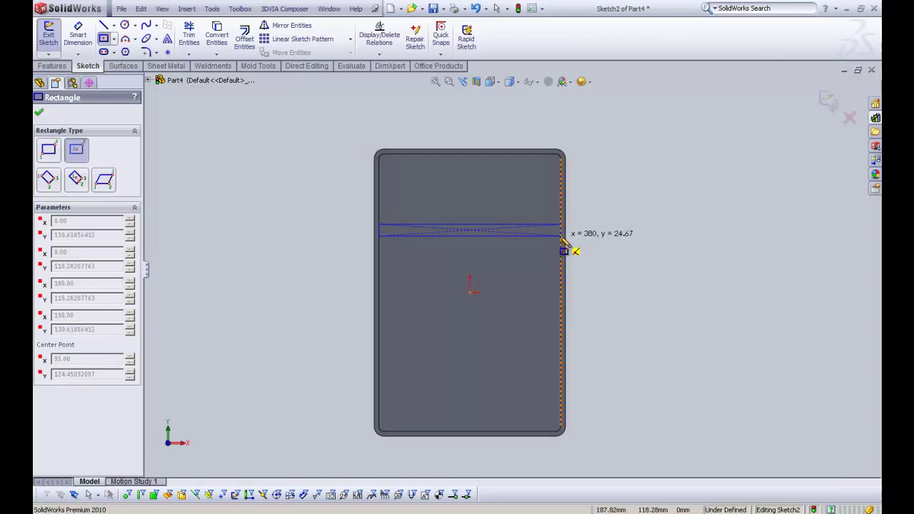
click(560, 238)
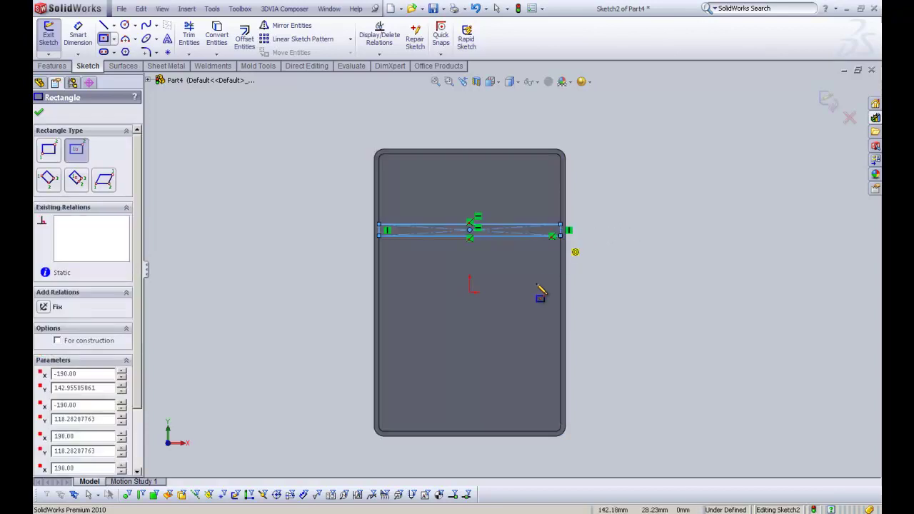
click(470, 321)
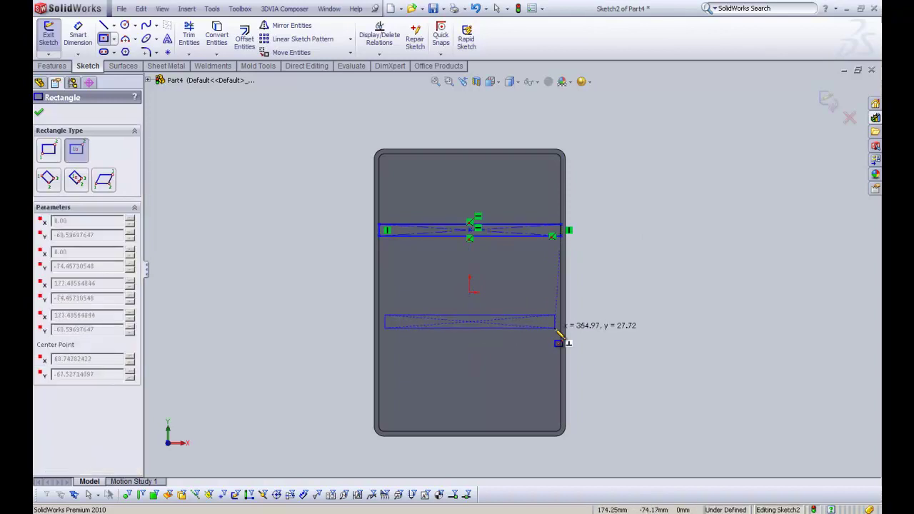
click(560, 330)
click(470, 374)
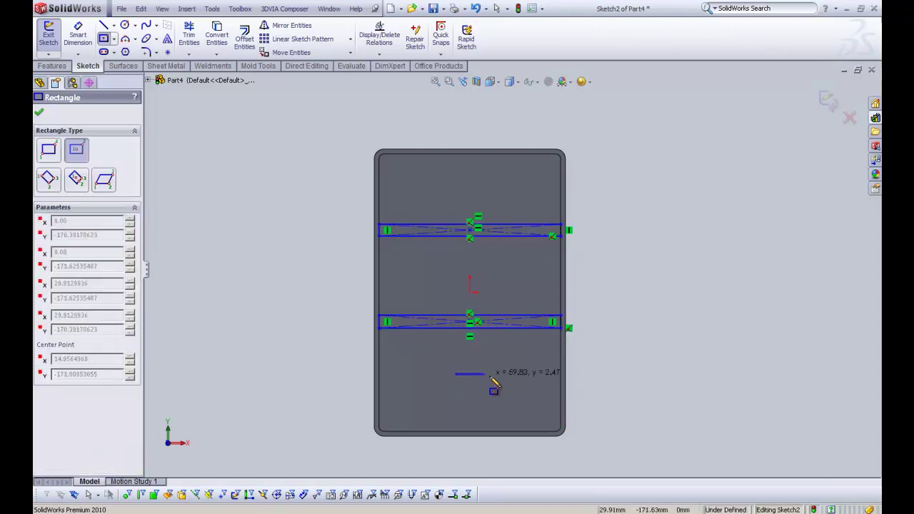
click(560, 378)
right_click(561, 380)
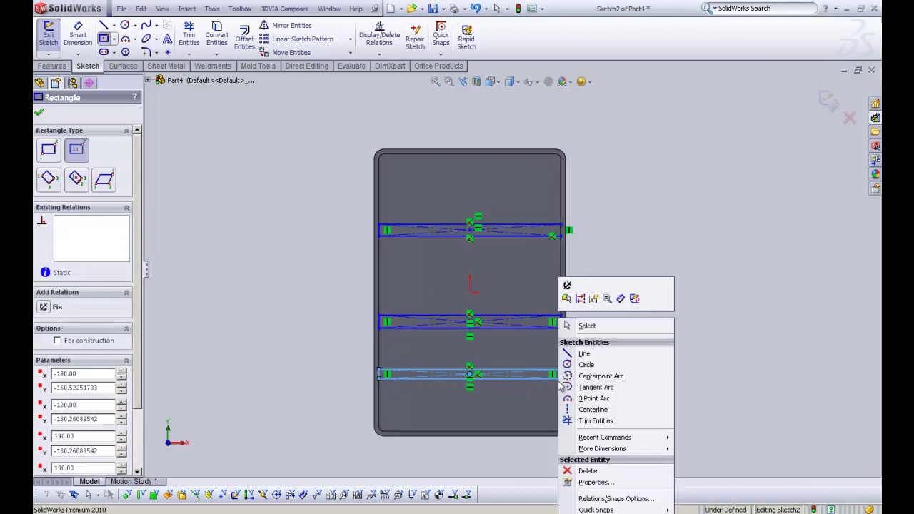
click(606, 326)
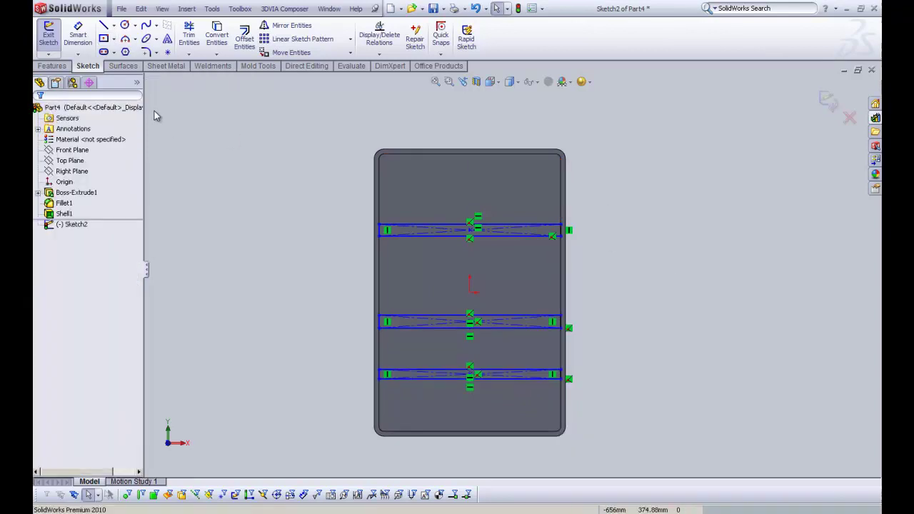
Step: Dimension the top and middle shelf outline thicknesses, entering 8 and 12
scroll(587, 265, down, 4)
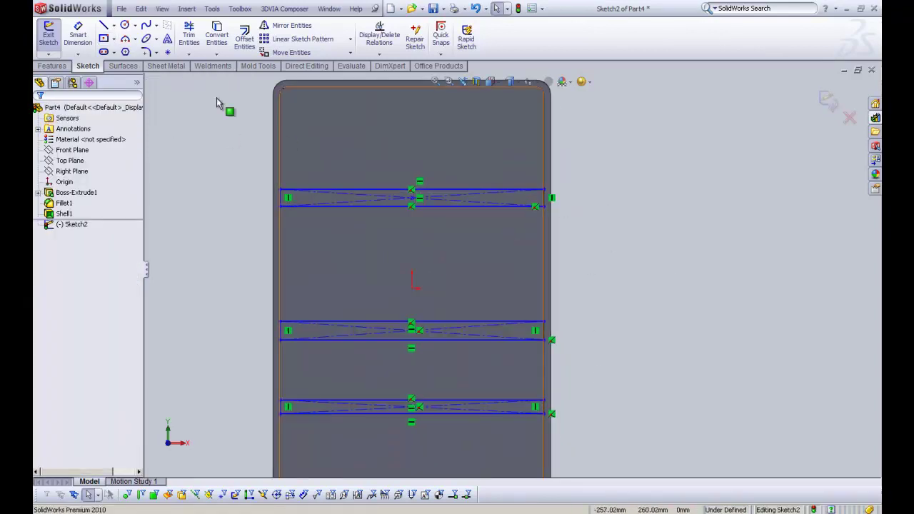
click(77, 37)
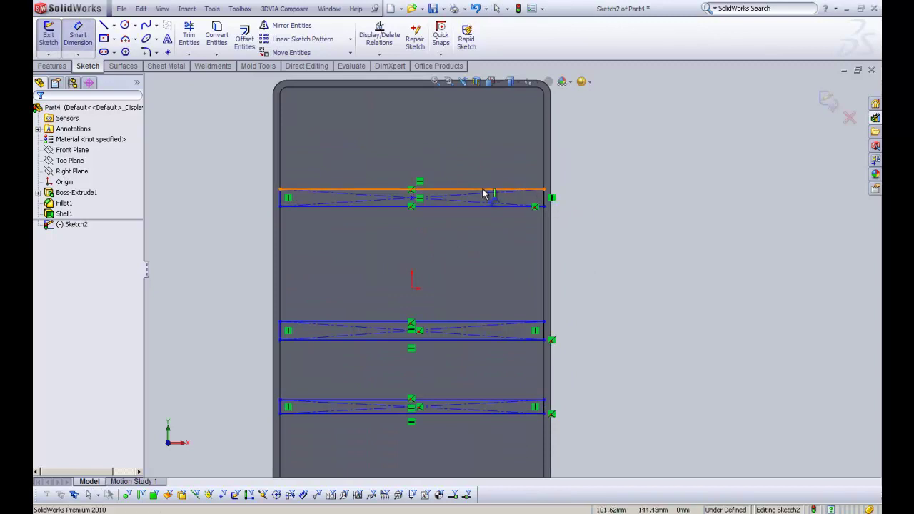
click(483, 190)
click(490, 206)
click(599, 211)
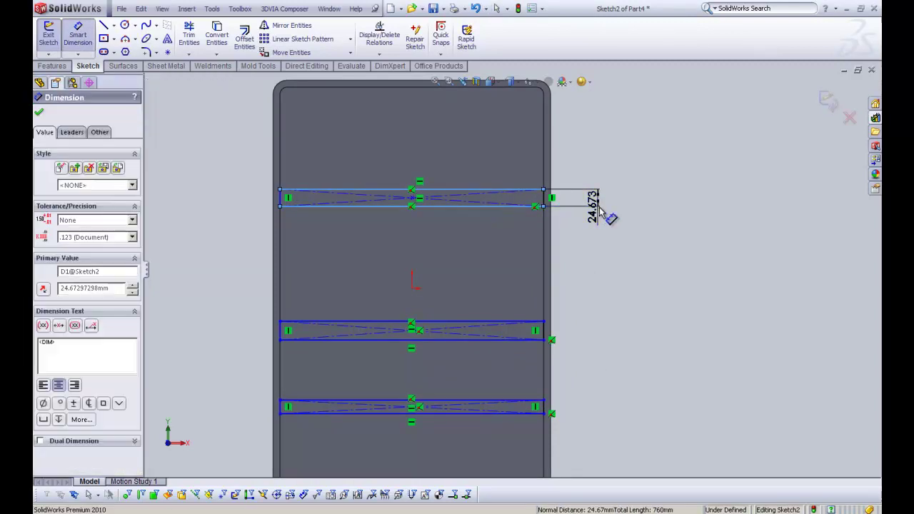
text(8)
key(Return)
click(482, 324)
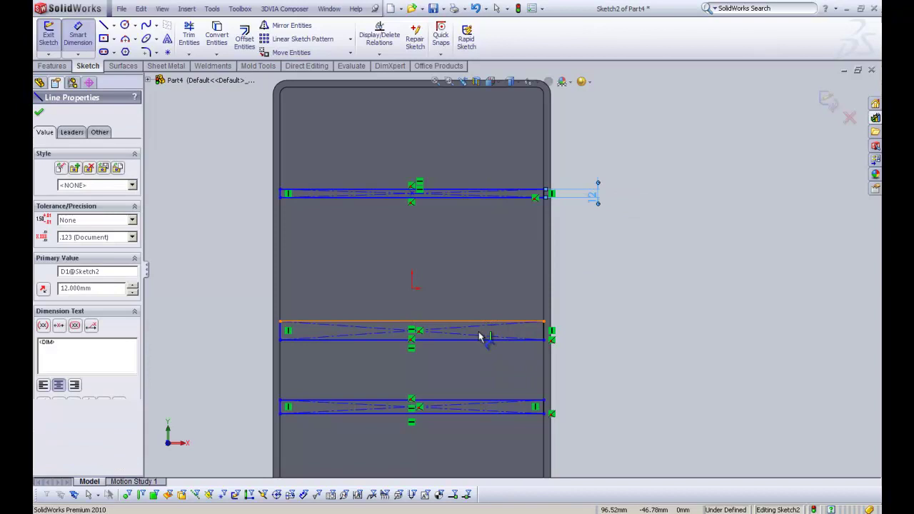
click(486, 340)
click(619, 343)
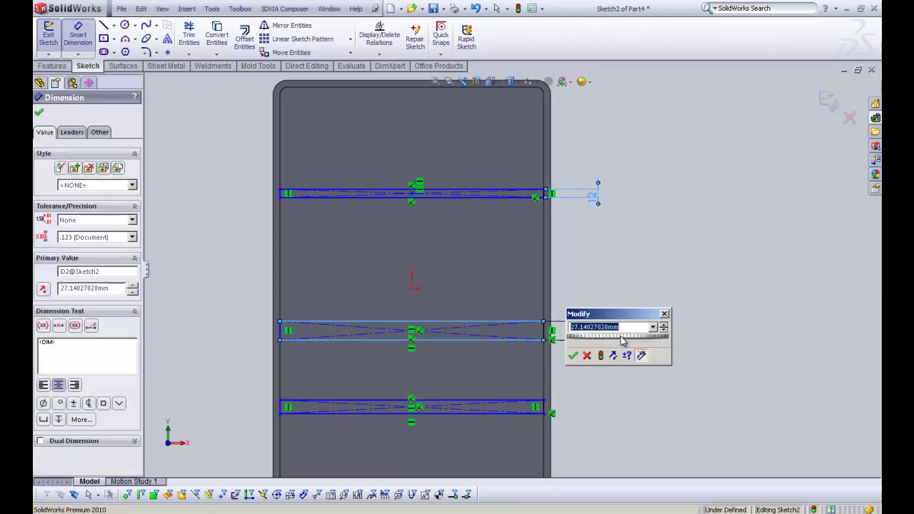
text(12)
key(Return)
Step: Dimension the bottom shelf outline's thickness at 12 and exit dimensioning
click(480, 414)
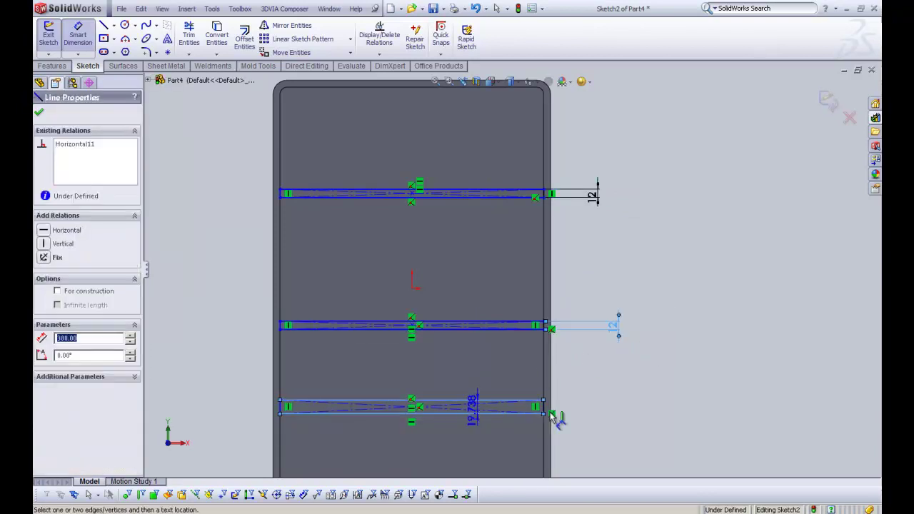
click(544, 402)
click(609, 414)
key(Return)
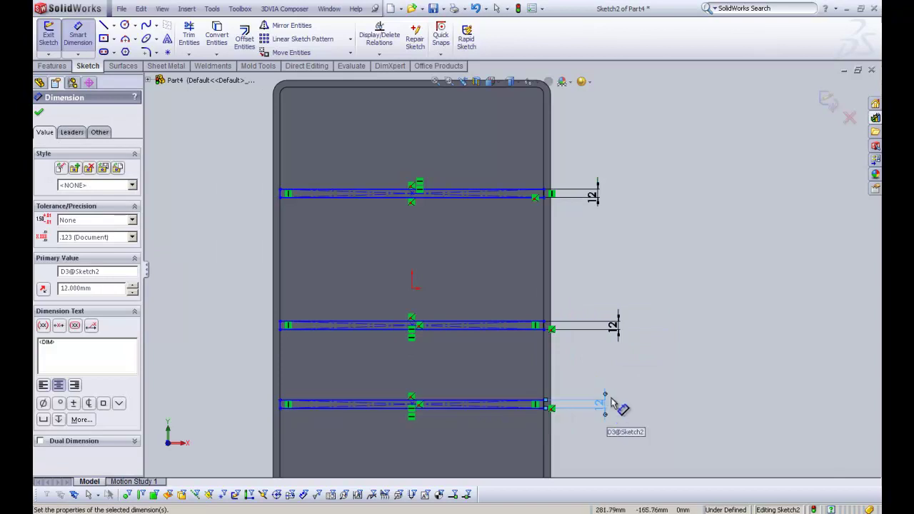
right_click(625, 197)
click(653, 207)
scroll(614, 257, up, 2)
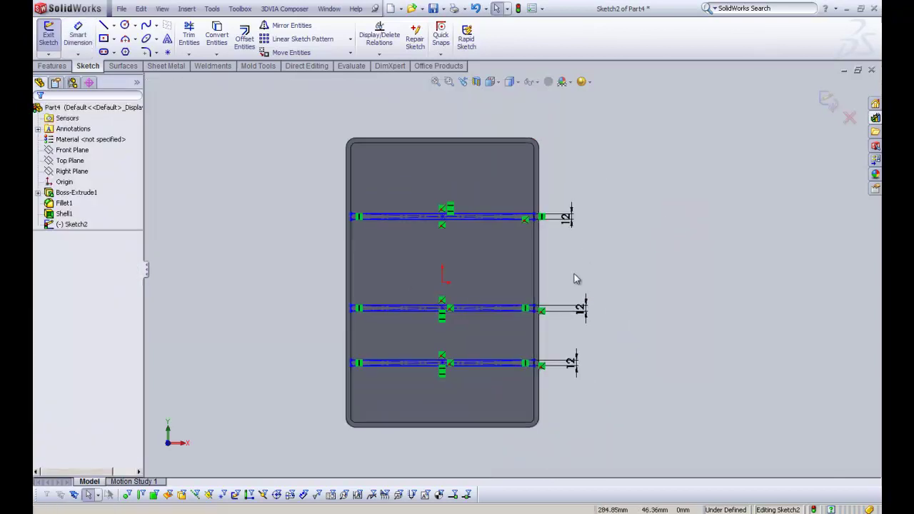
scroll(496, 307, down, 1)
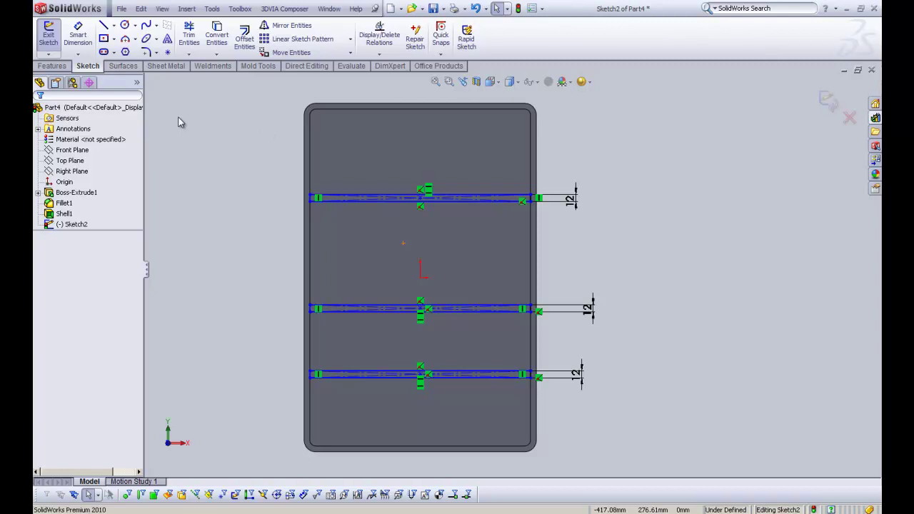
Step: Dimension the top shelf line 150 from the box's top inner edge
click(78, 36)
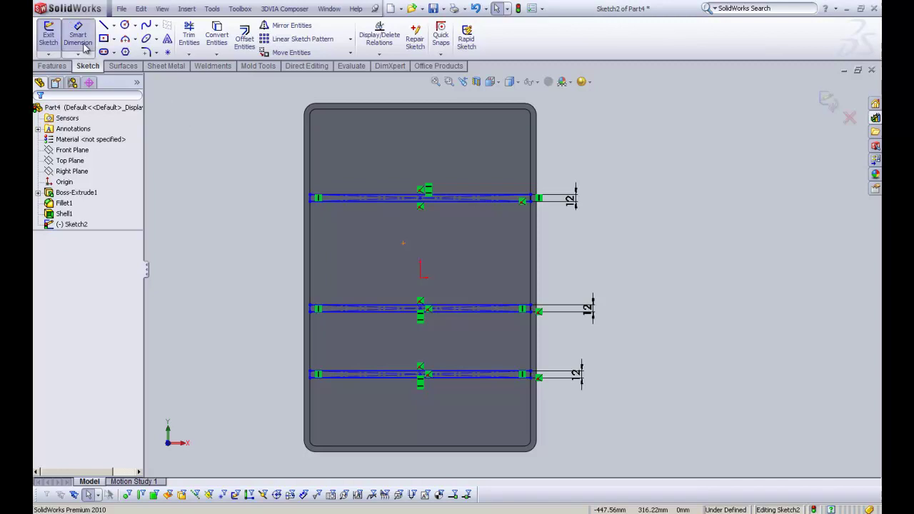
click(402, 110)
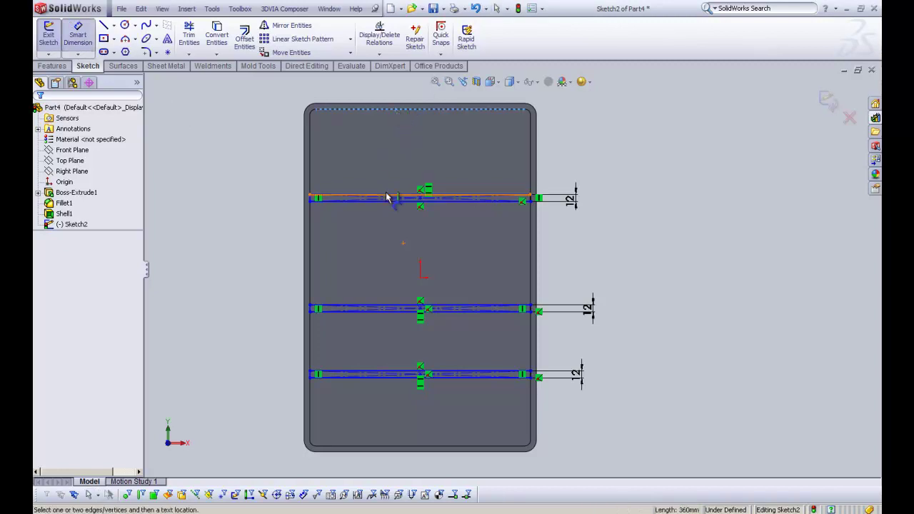
click(389, 197)
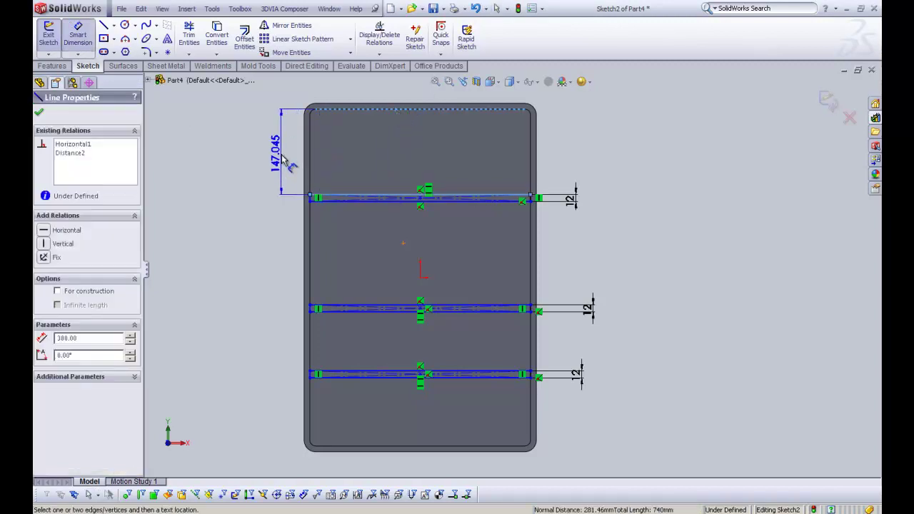
click(285, 160)
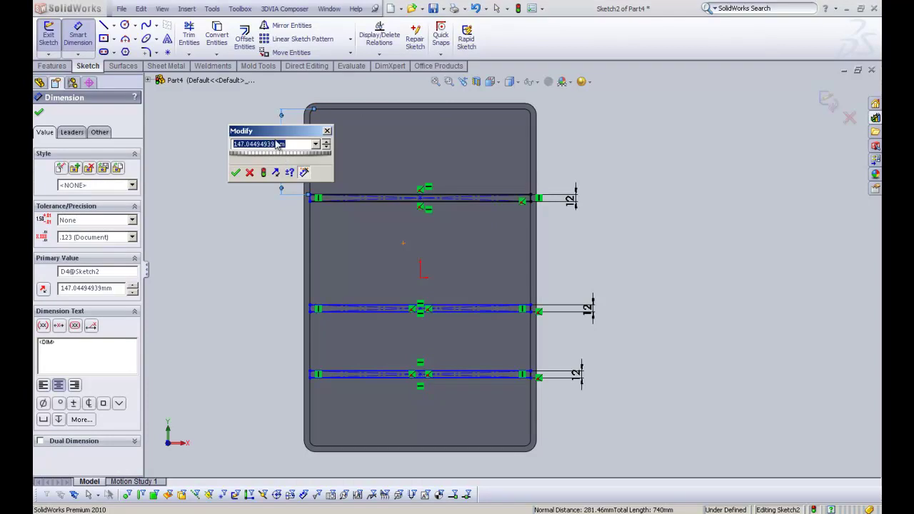
drag(280, 137, 256, 216)
key(Down)
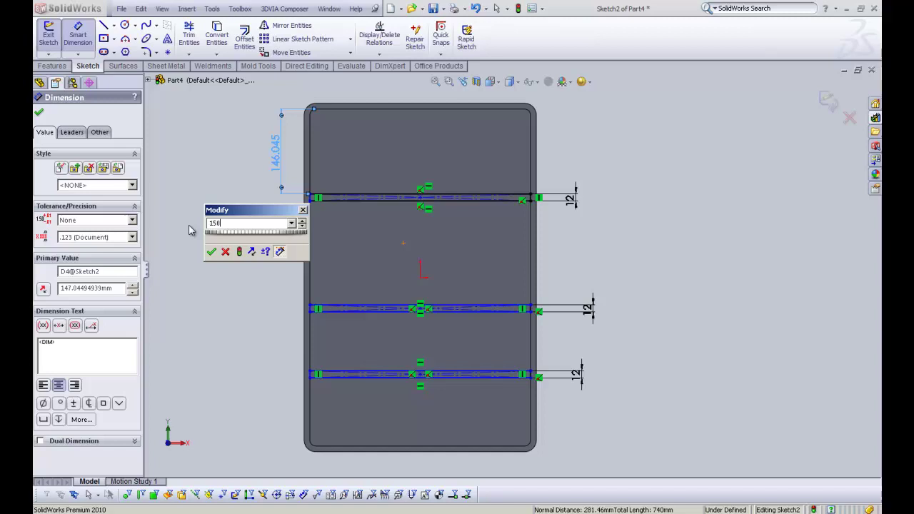
text(150)
key(Return)
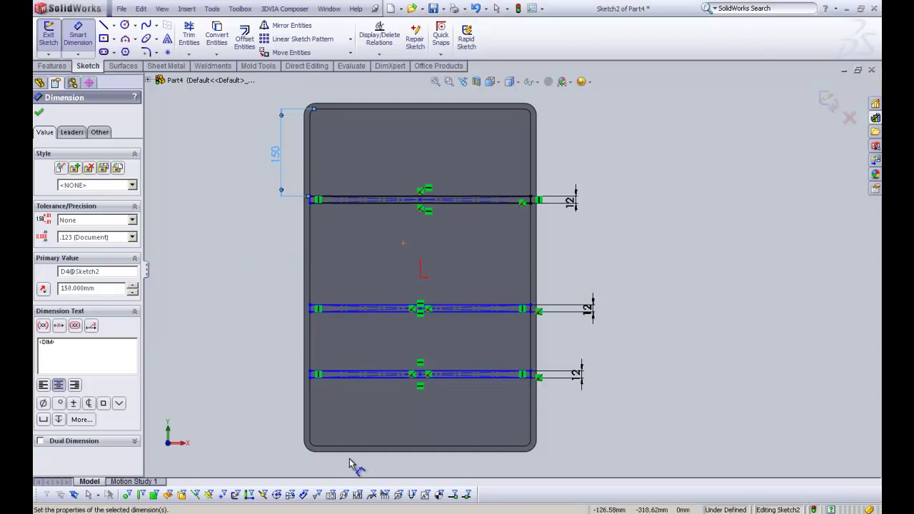
Step: Dimension the bottom shelf line 150 from the box's bottom inner edge
click(359, 375)
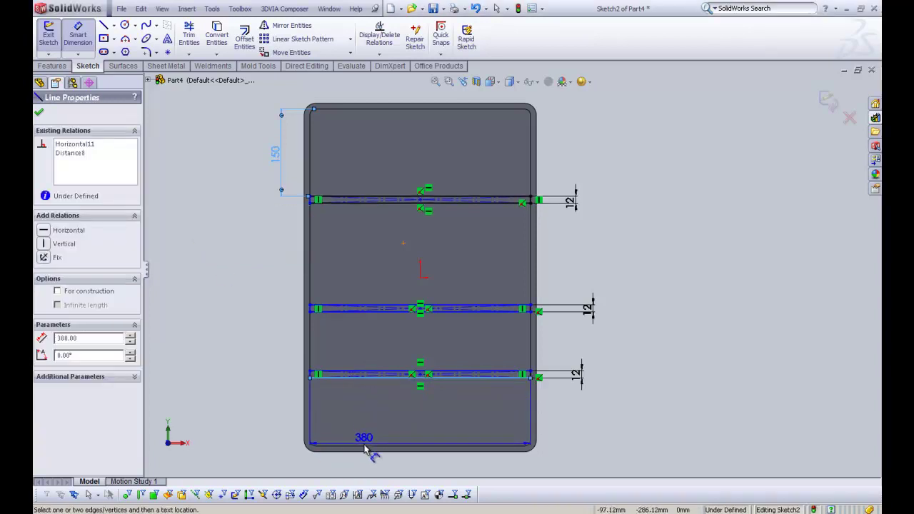
click(367, 445)
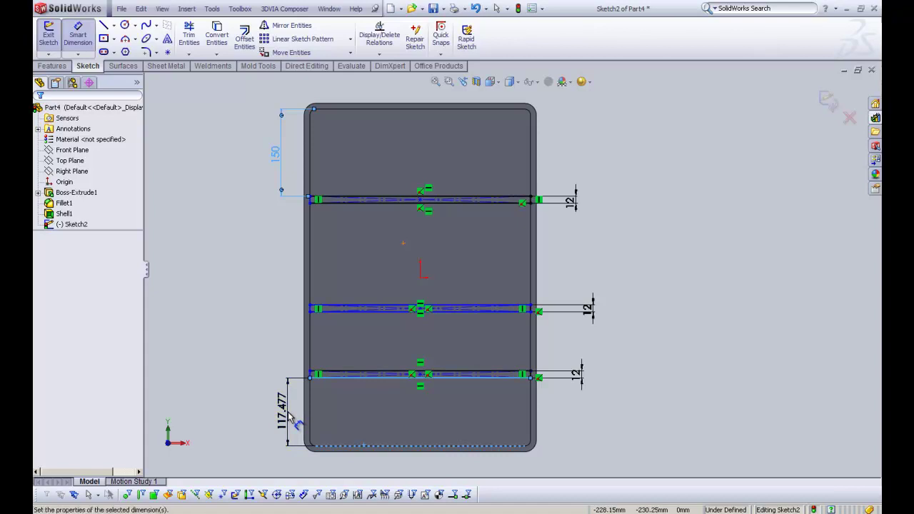
click(290, 417)
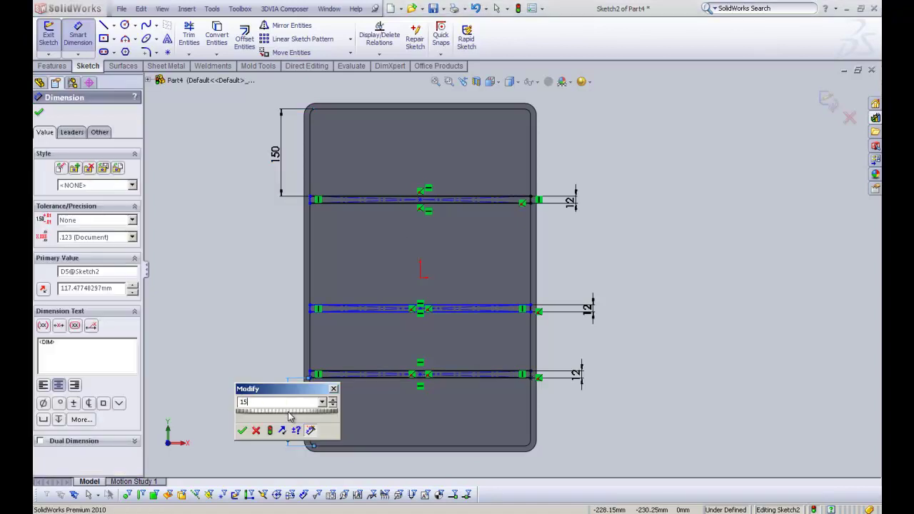
key(Return)
right_click(291, 296)
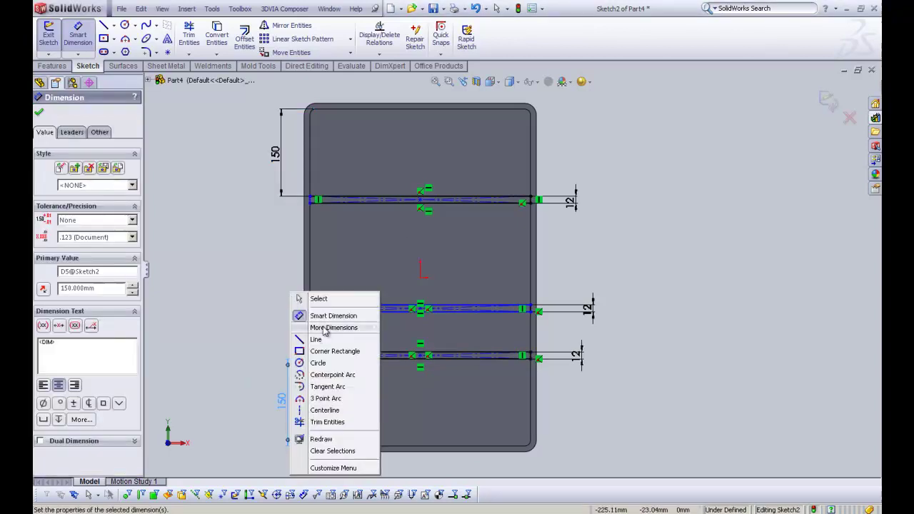
click(310, 300)
scroll(524, 302, down, 3)
scroll(514, 315, down, 5)
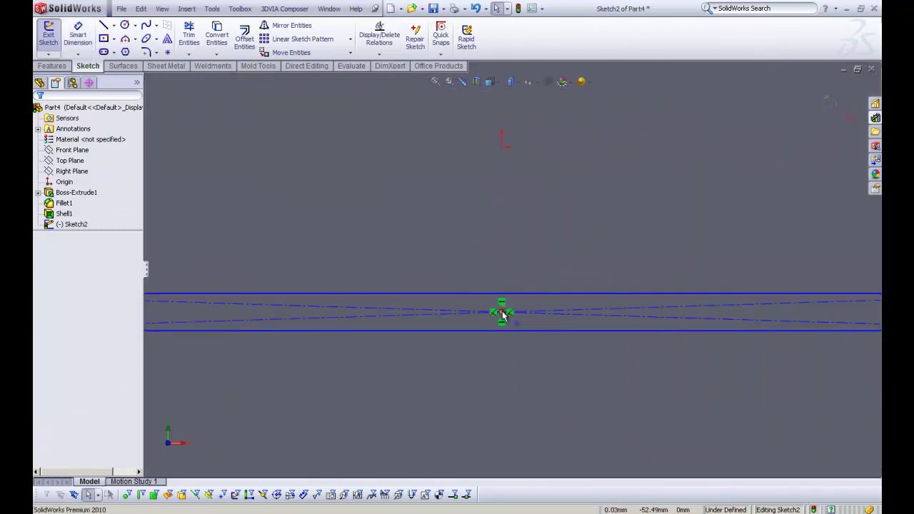
Step: Attach the middle shelf's centre point to the origin and snap shelf endpoints onto the inner walls
drag(503, 314, 503, 149)
scroll(506, 215, up, 5)
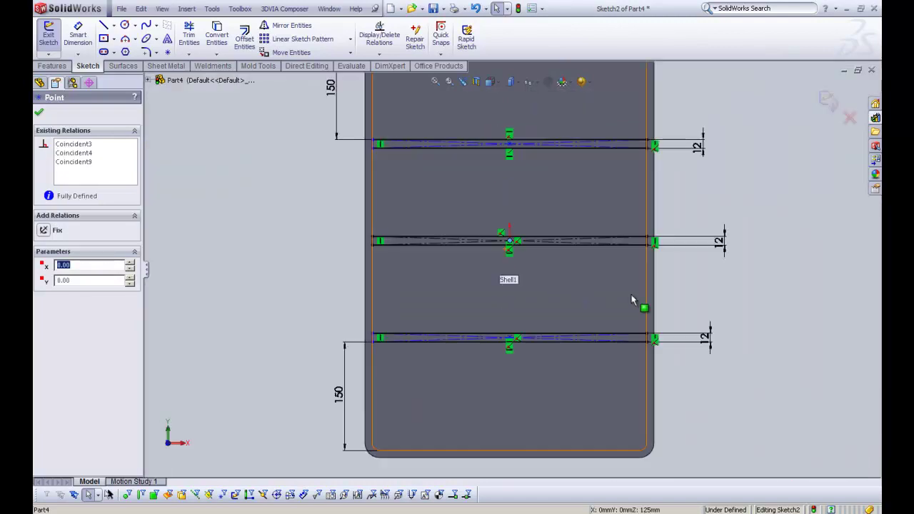
click(760, 292)
key(z)
key(ctrl+Left)
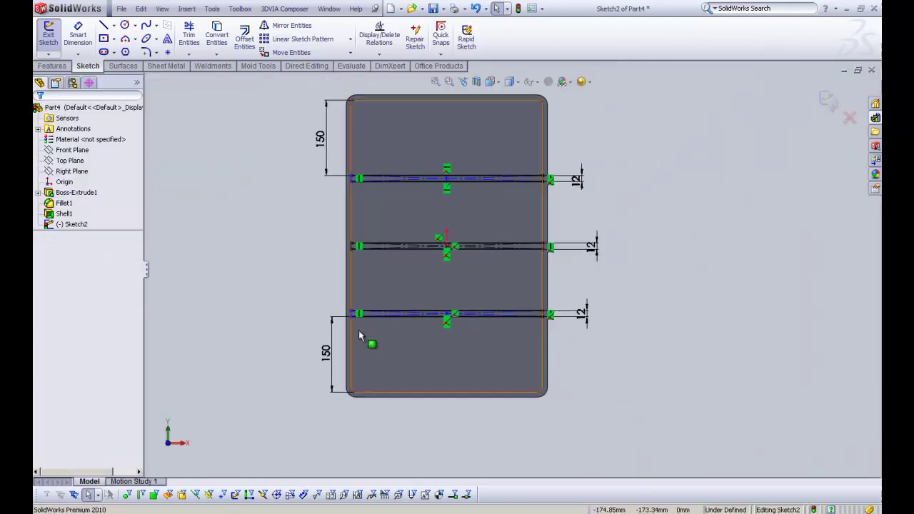
scroll(358, 329, down, 10)
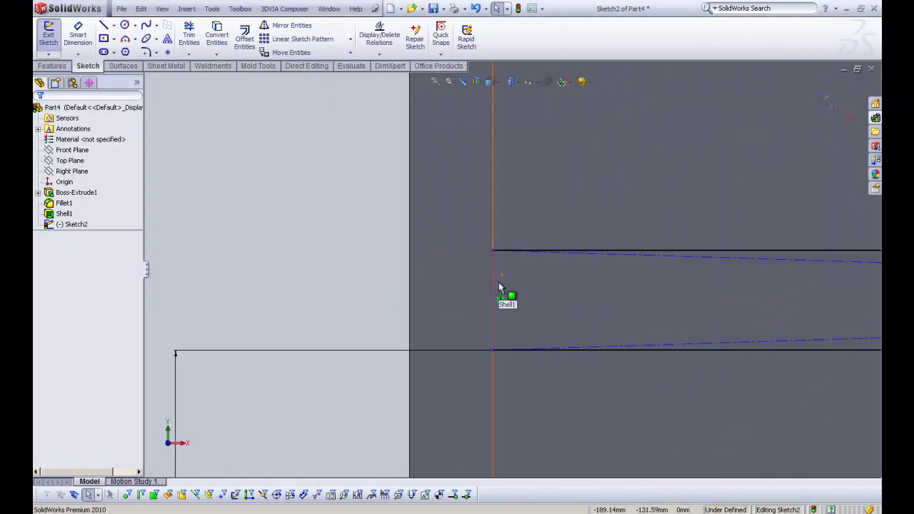
mouse_move(492, 253)
mouse_down()
mouse_move(521, 250)
mouse_move(492, 251)
mouse_up()
click(319, 256)
scroll(449, 233, up, 8)
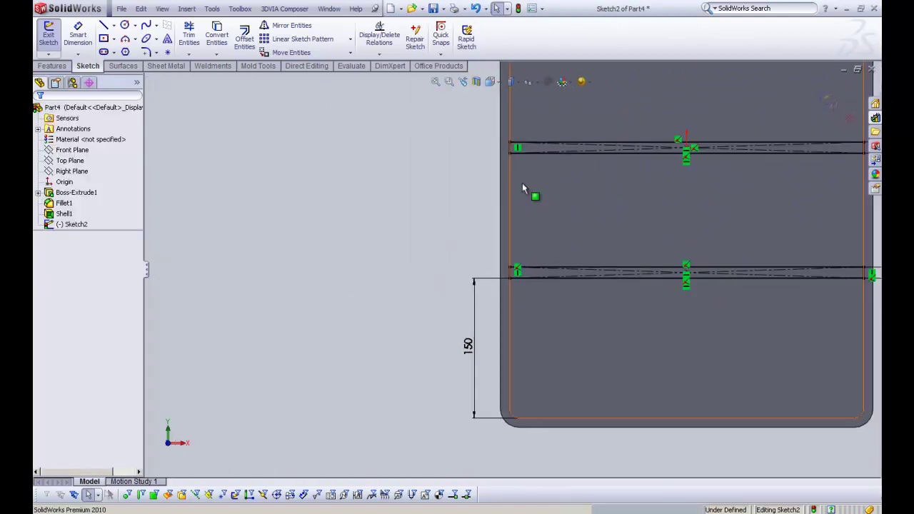
scroll(514, 151, down, 8)
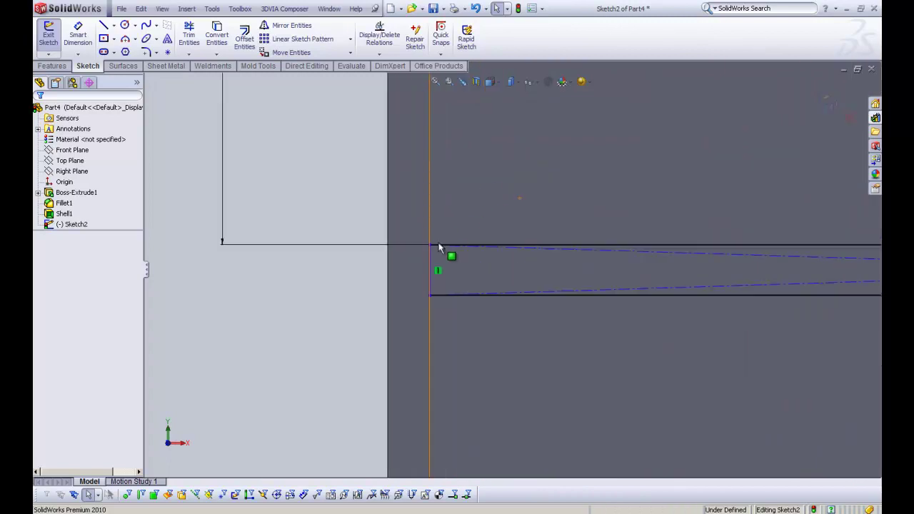
mouse_move(412, 272)
mouse_down()
mouse_move(452, 272)
mouse_move(414, 274)
mouse_up()
click(474, 342)
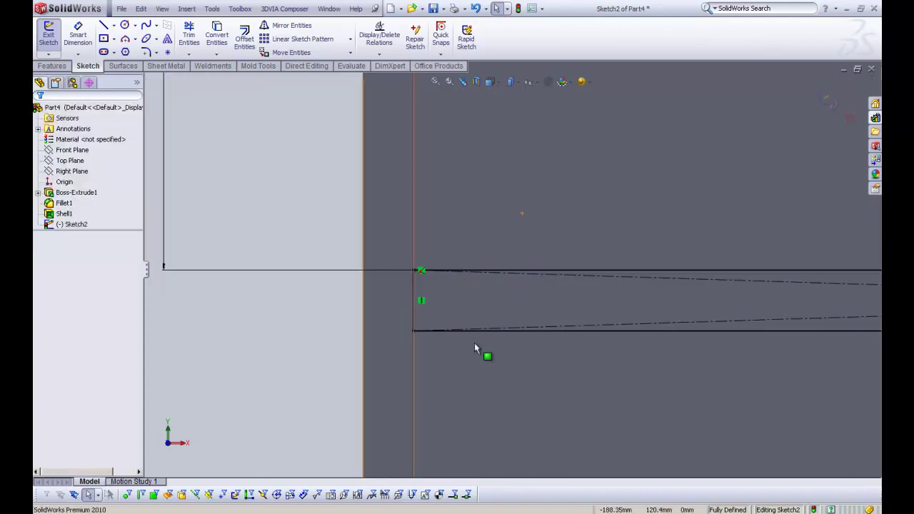
Step: Orbit the part to see the fully defined shelf sketch in 3-D
scroll(616, 349, up, 8)
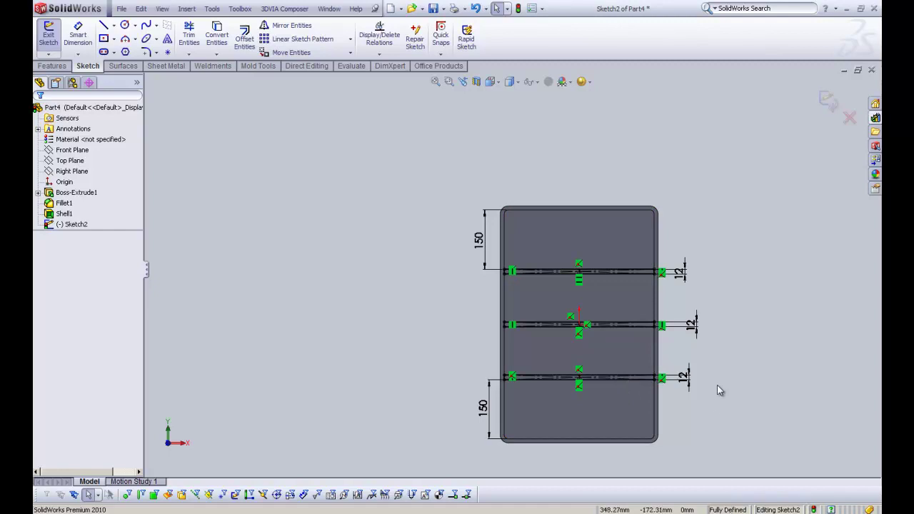
scroll(739, 295, up, 4)
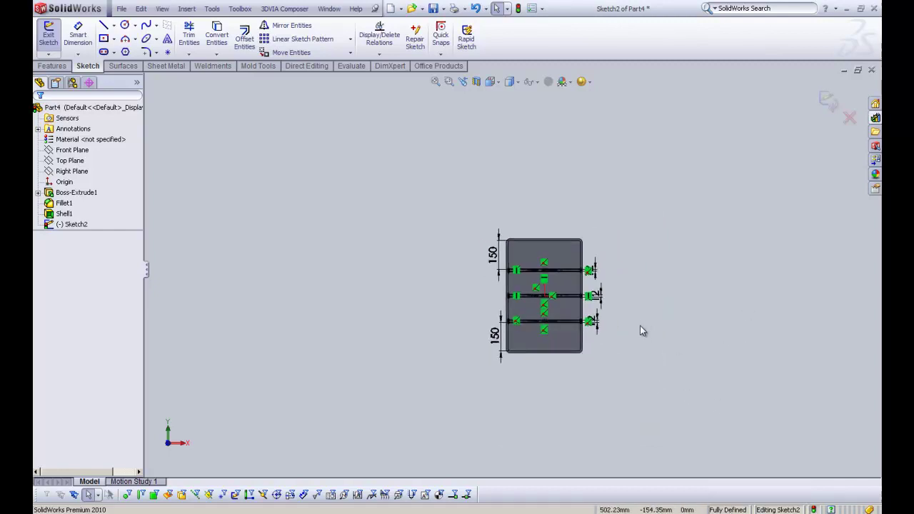
mouse_move(627, 320)
middle_down()
mouse_move(601, 321)
mouse_move(570, 364)
mouse_move(610, 321)
mouse_move(593, 302)
middle_up()
scroll(603, 300, down, 3)
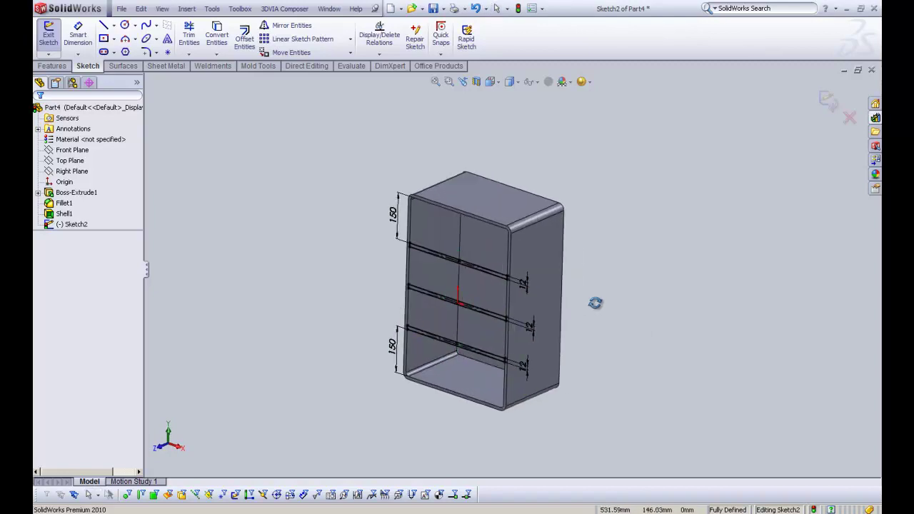
click(51, 65)
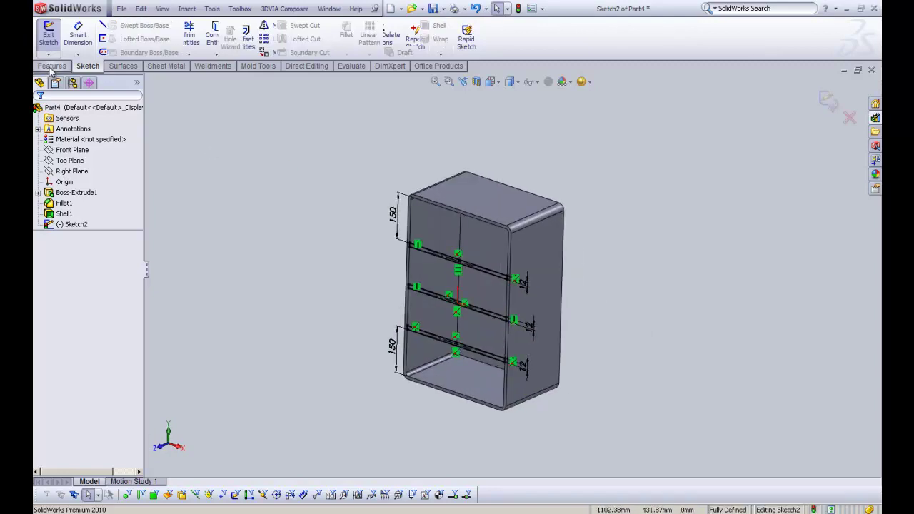
Step: Extrude the three shelf outlines reversed into the box with an Up To Next end condition
click(52, 39)
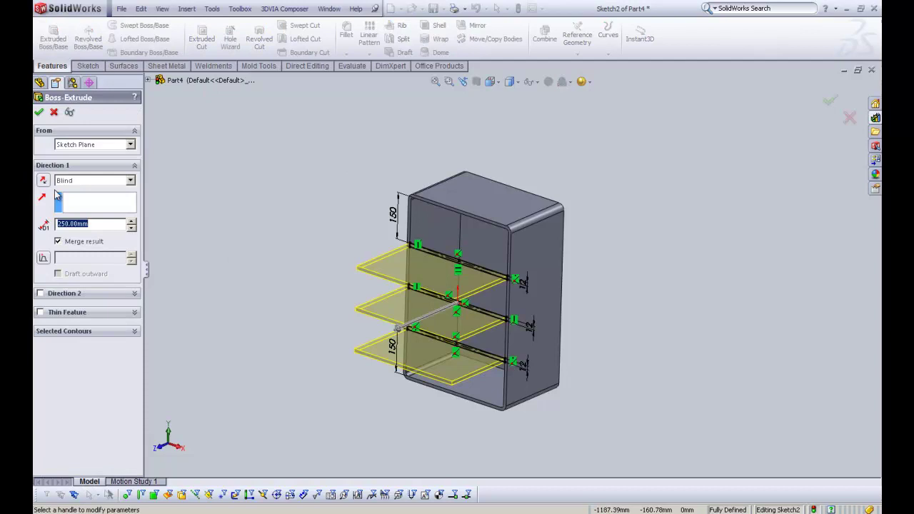
click(42, 181)
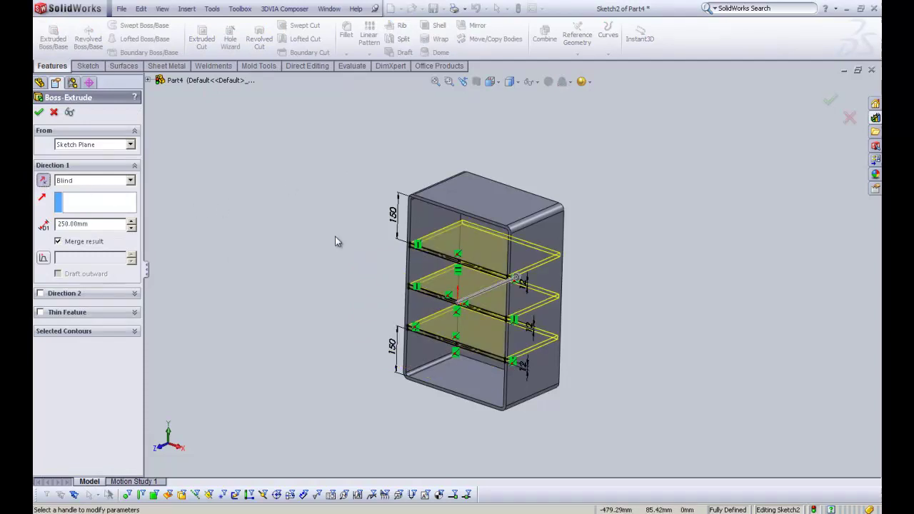
middle_drag(334, 241, 377, 244)
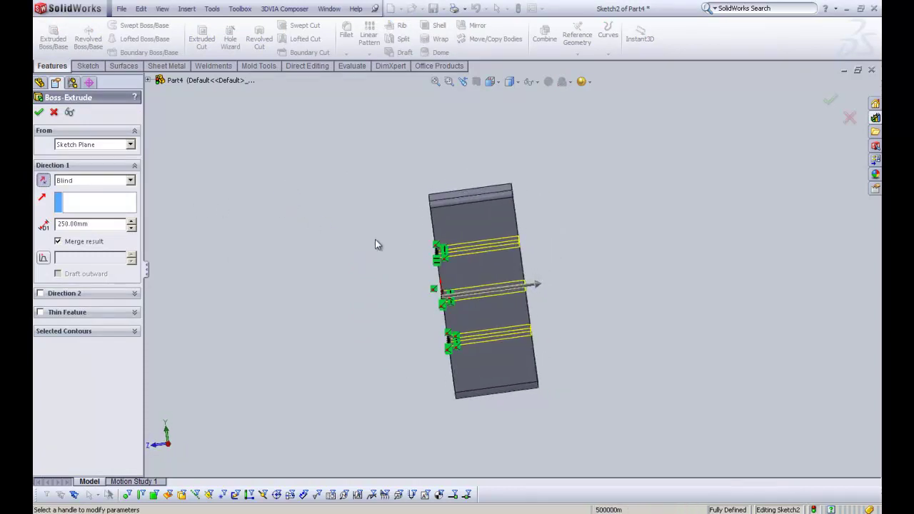
scroll(501, 276, down, 8)
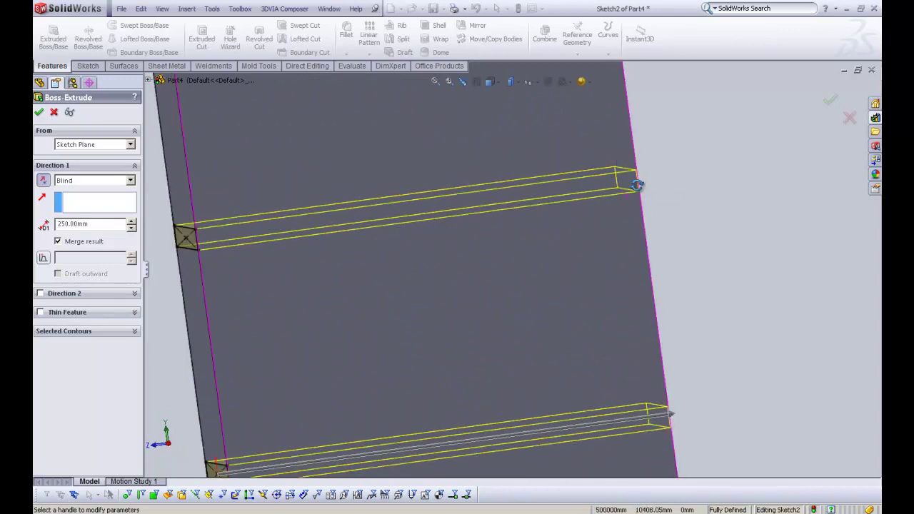
middle_drag(637, 184, 598, 249)
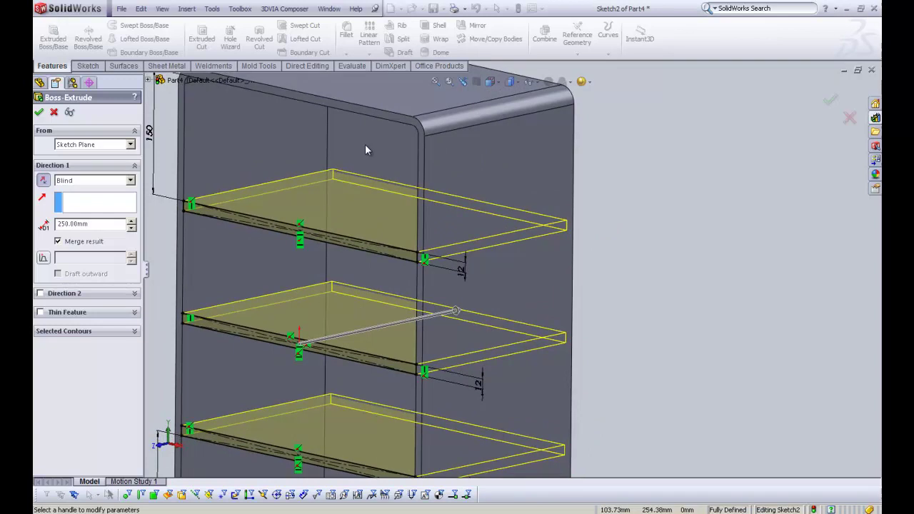
click(90, 182)
click(107, 207)
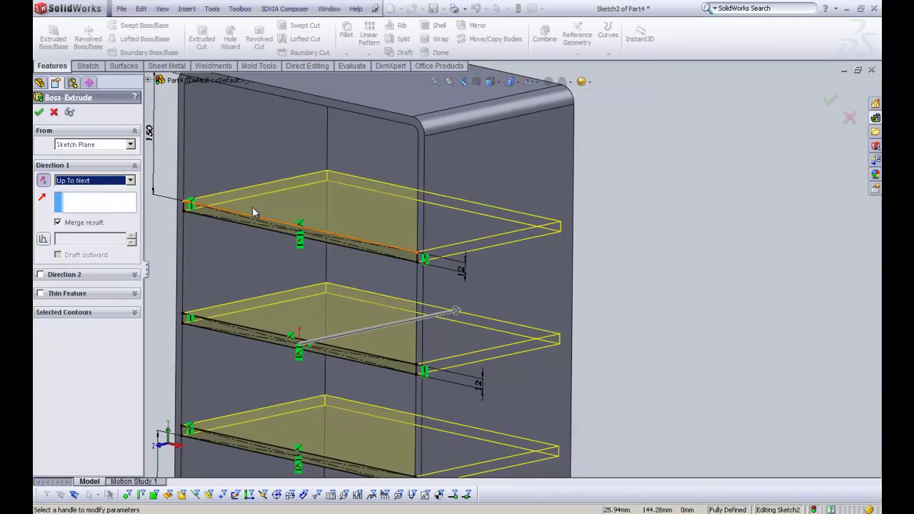
mouse_move(548, 230)
middle_down()
mouse_move(510, 193)
mouse_move(490, 193)
mouse_move(495, 202)
middle_up()
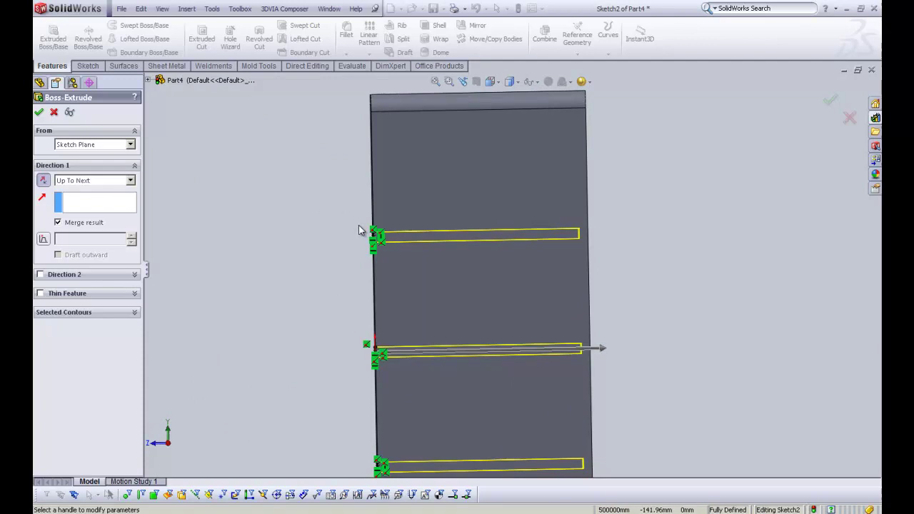
right_click(323, 224)
Step: Accept the shelf extrusion, then view the bookcase's bottom face square-on with Normal To
click(349, 263)
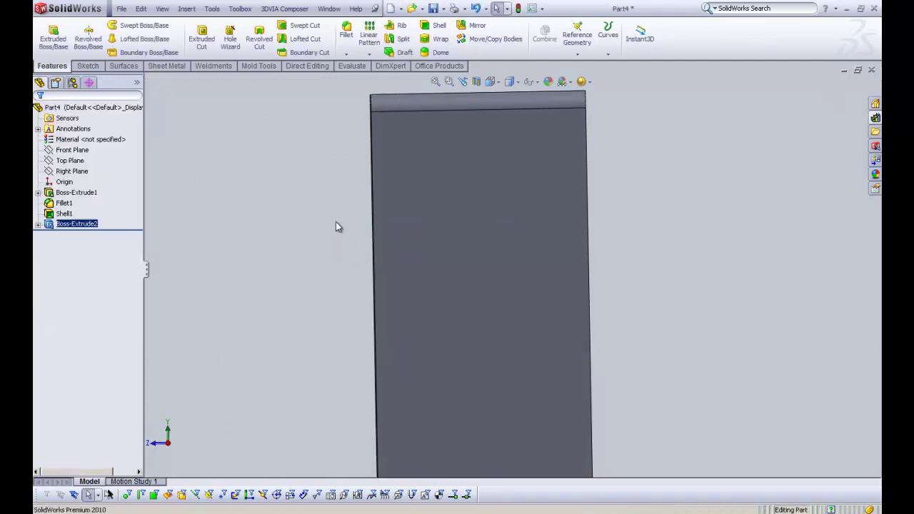
middle_drag(338, 227, 406, 260)
scroll(369, 233, up, 5)
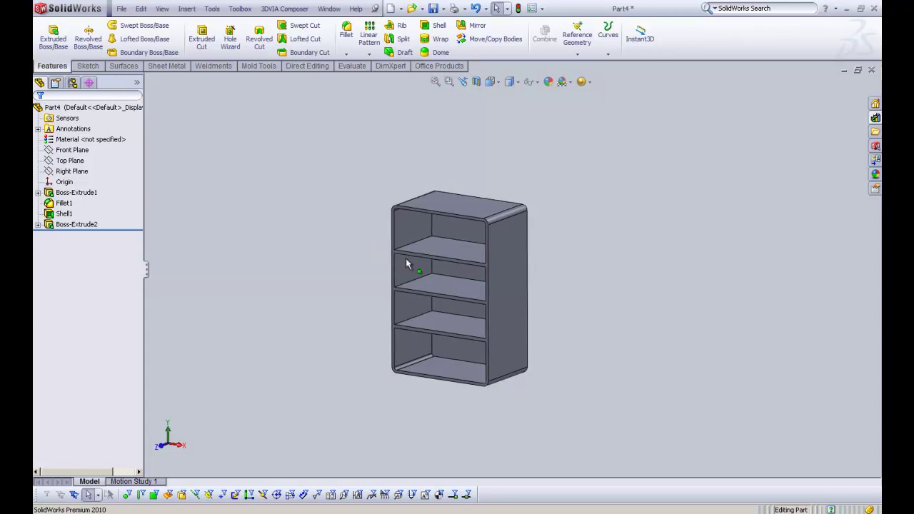
scroll(487, 260, down, 4)
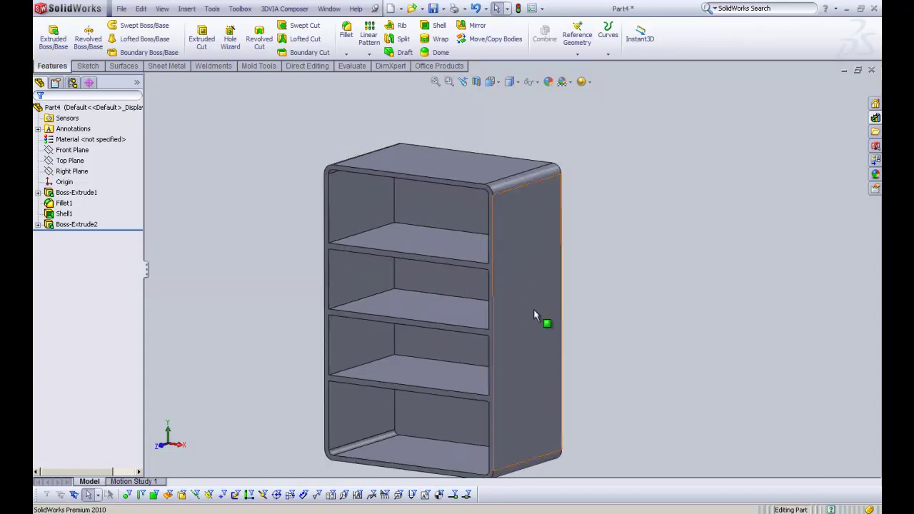
scroll(536, 314, up, 2)
scroll(610, 308, down, 2)
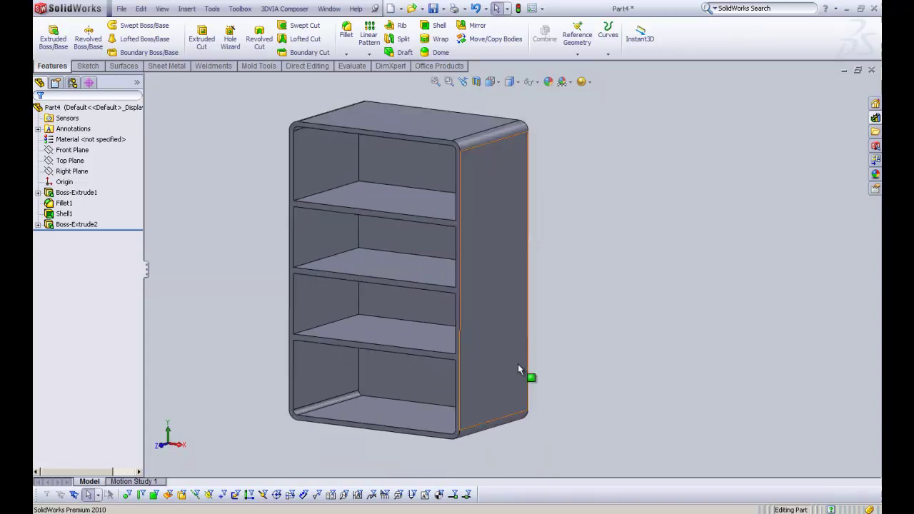
middle_drag(517, 364, 422, 324)
click(421, 324)
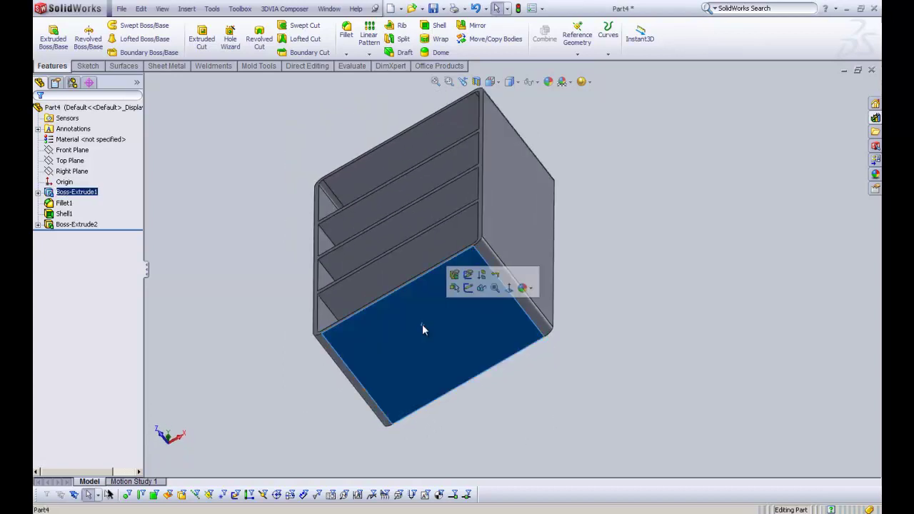
key(ctrl+8)
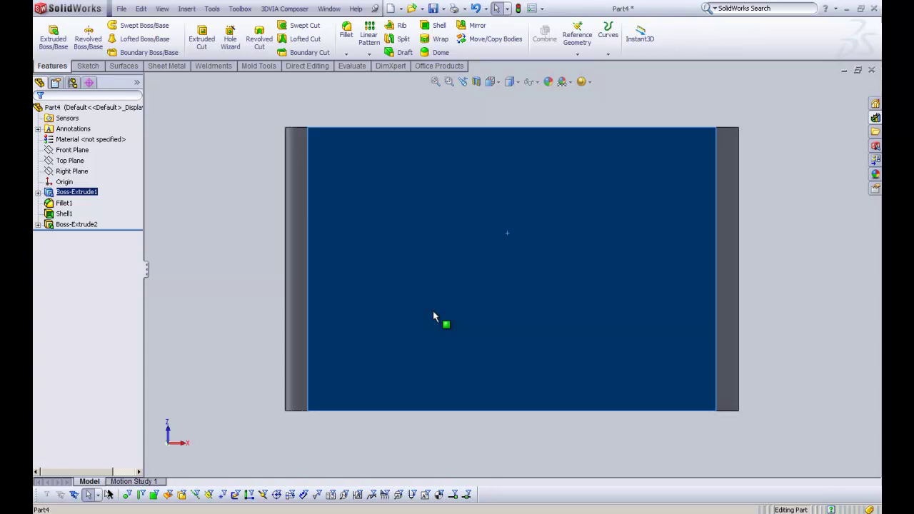
Step: Sketch on the bottom face and offset its outline 20 mm inward with Reverse ticked
click(87, 66)
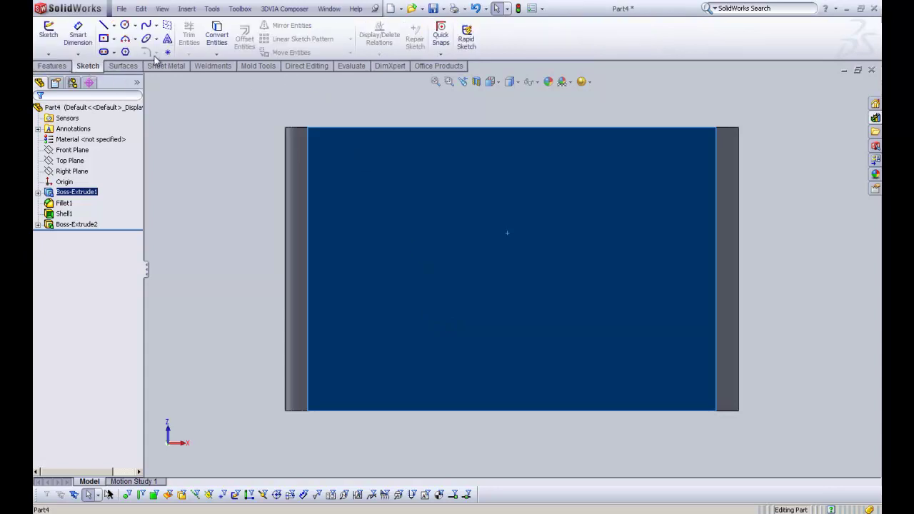
click(48, 35)
click(242, 40)
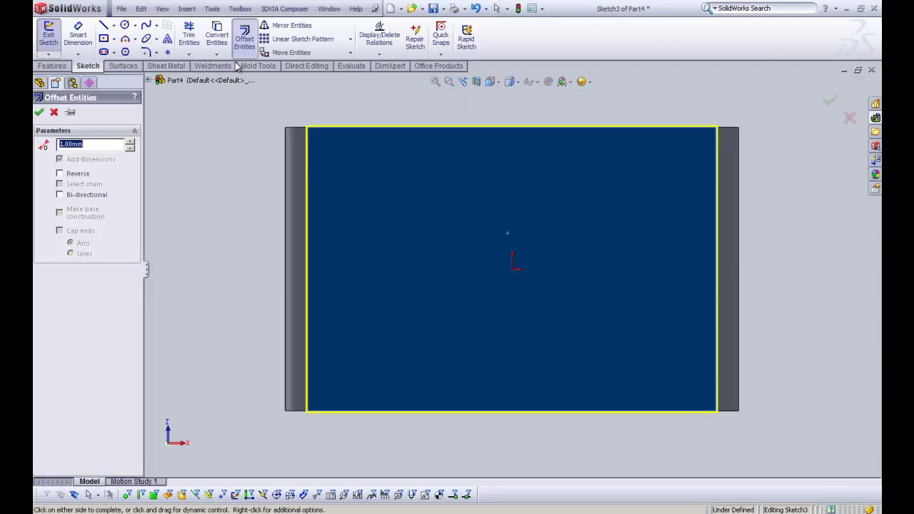
click(132, 142)
click(132, 143)
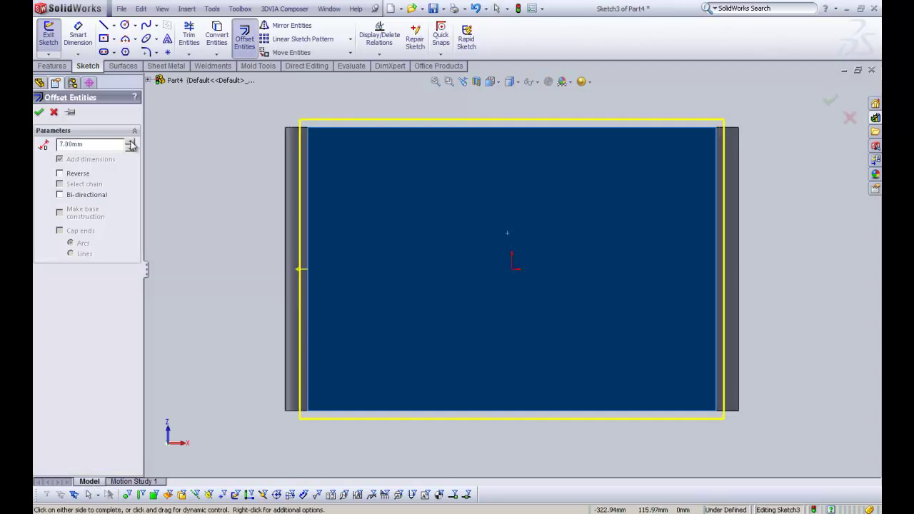
click(132, 143)
click(132, 143)
click(132, 143)
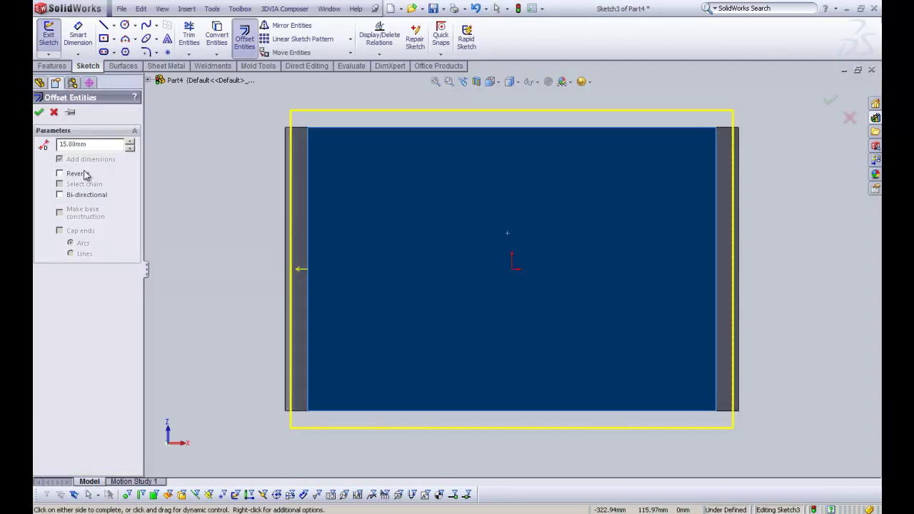
click(84, 175)
click(131, 142)
click(131, 141)
click(131, 142)
click(131, 142)
click(130, 141)
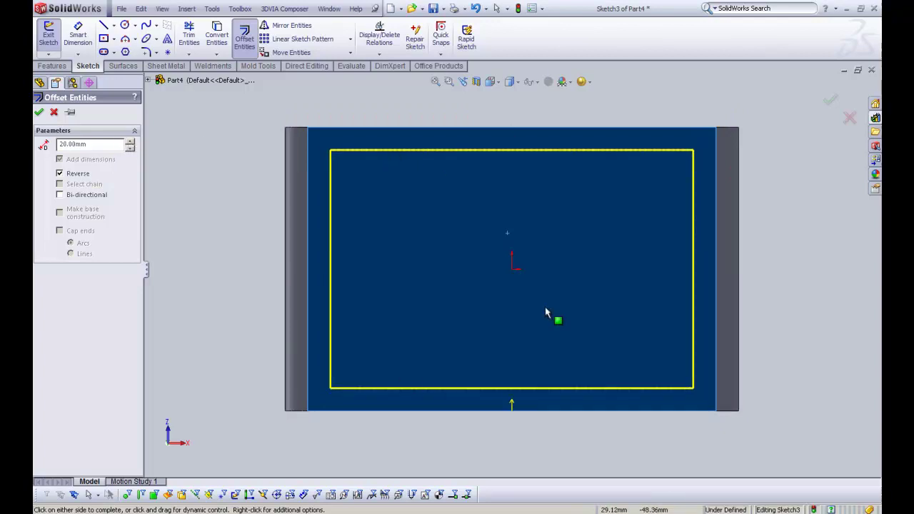
right_click(252, 239)
click(281, 296)
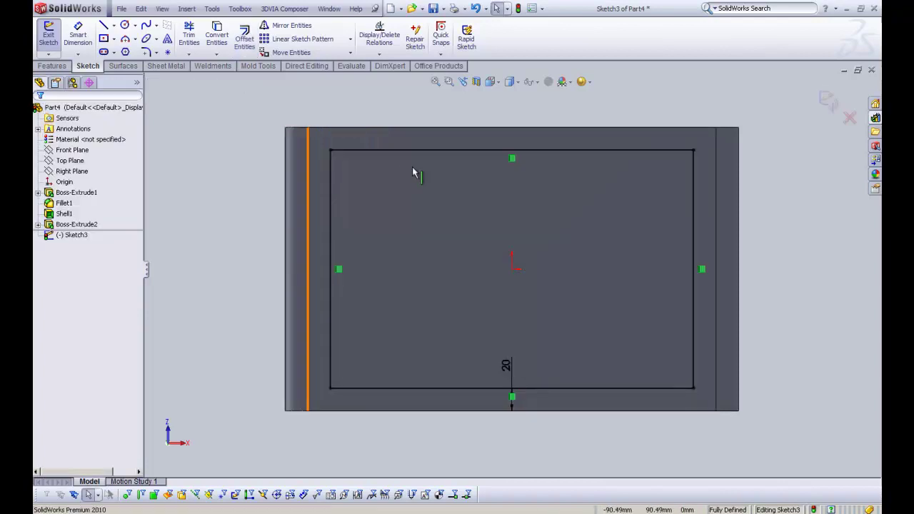
Step: Convert all four lines of the offset rectangle to construction geometry
click(570, 150)
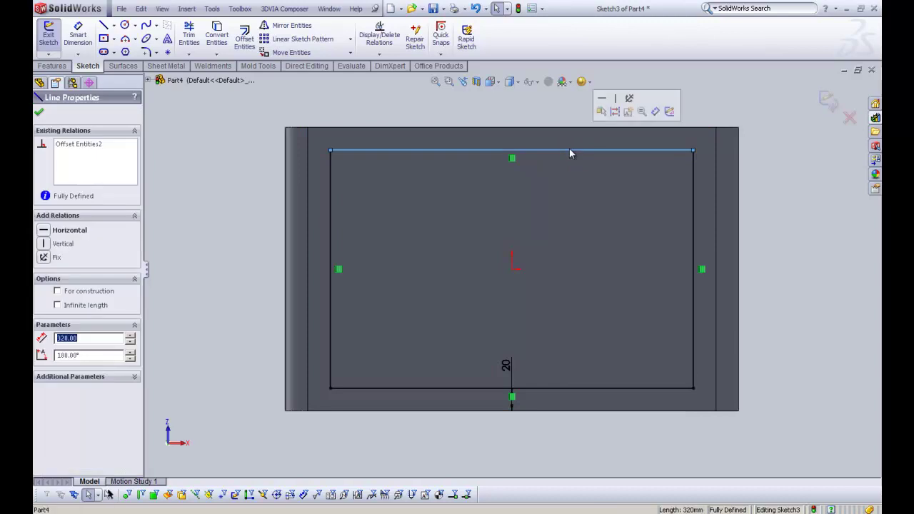
right_click(569, 150)
key(Escape)
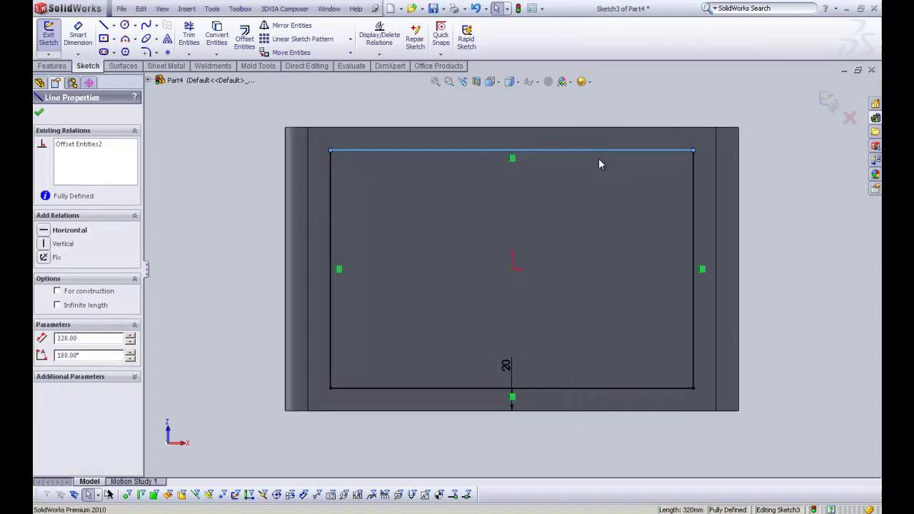
key(ctrl+a)
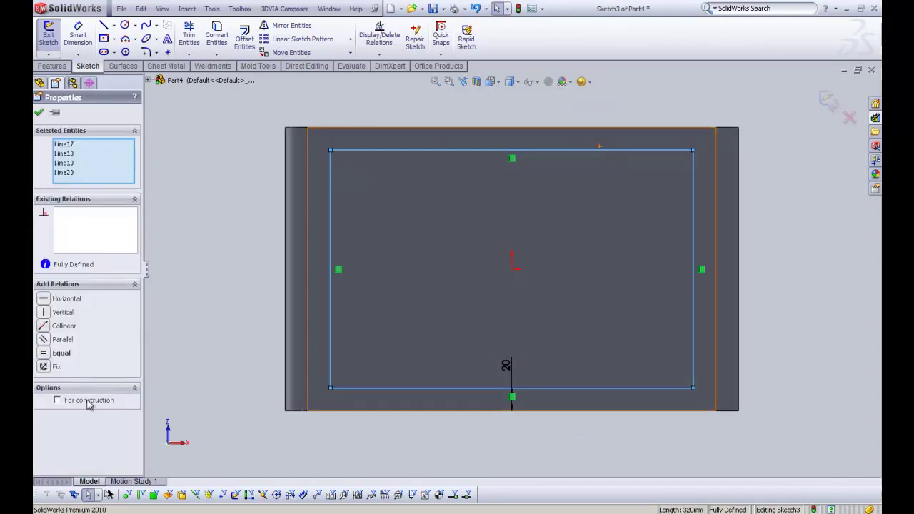
click(57, 401)
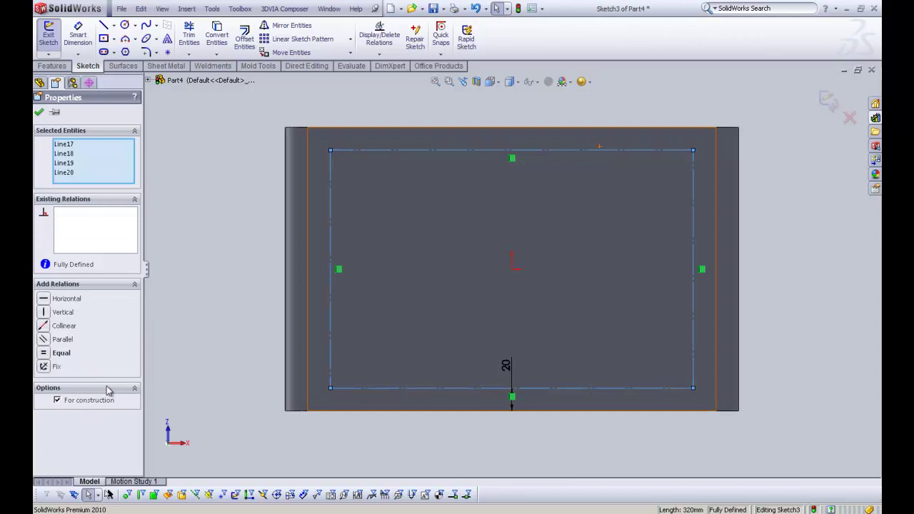
click(256, 236)
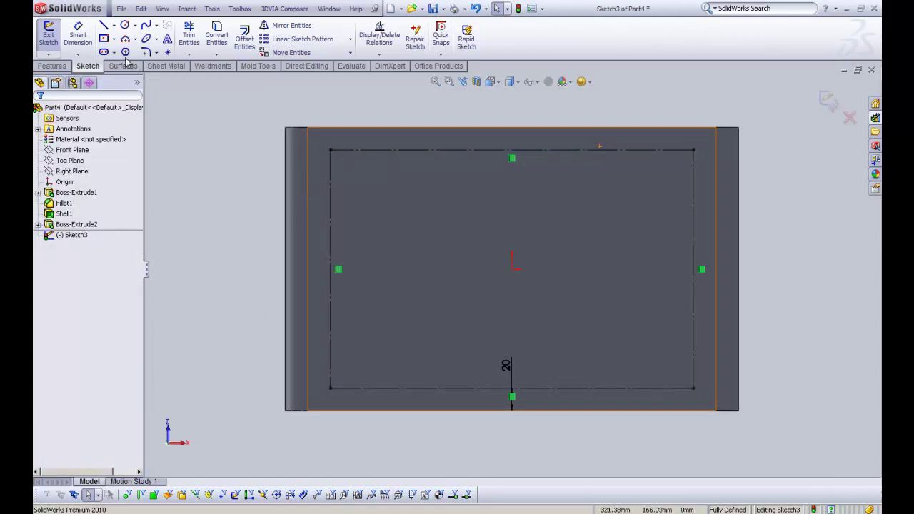
Step: Draw circles centred on the top-left, top-right, bottom-right and bottom-left rectangle corners
click(126, 26)
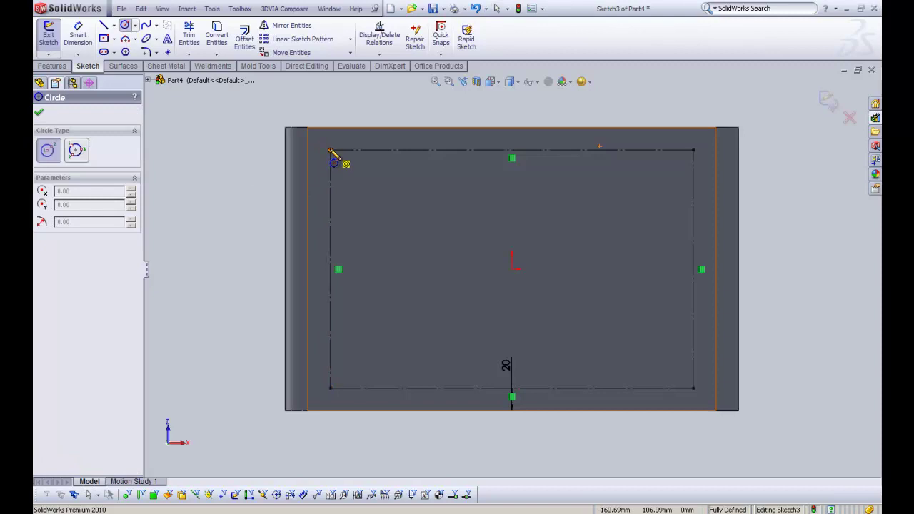
click(330, 151)
click(341, 150)
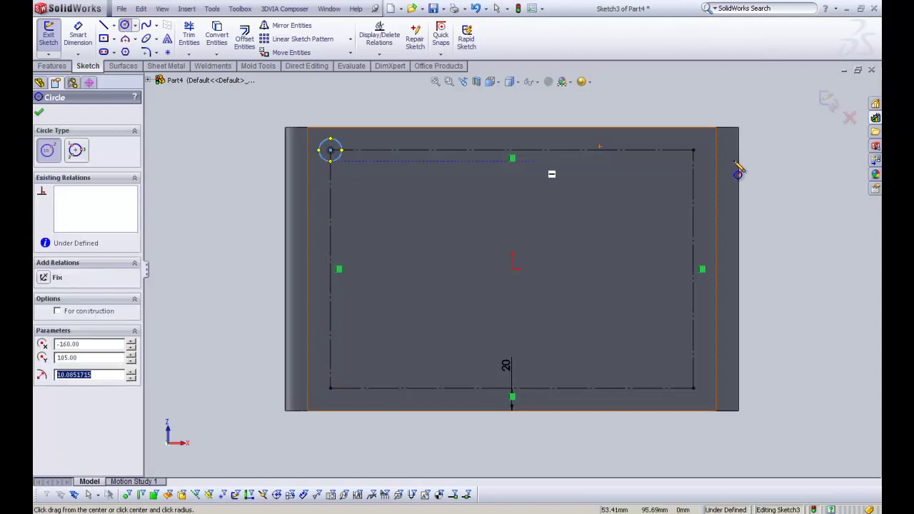
click(692, 150)
click(690, 163)
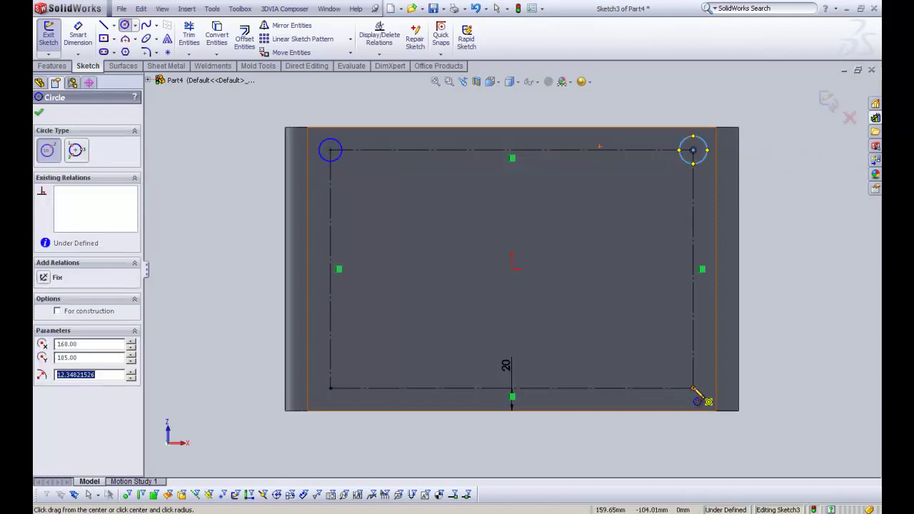
click(692, 389)
click(684, 372)
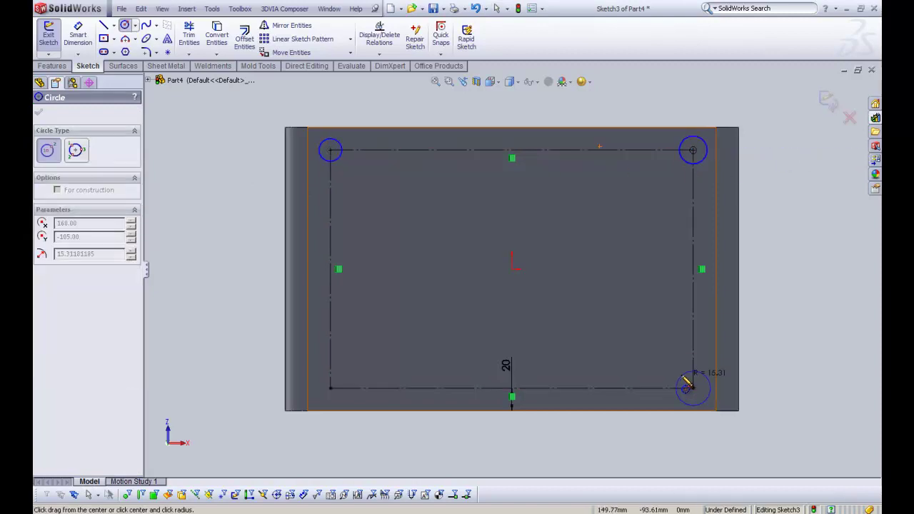
click(330, 388)
right_click(295, 347)
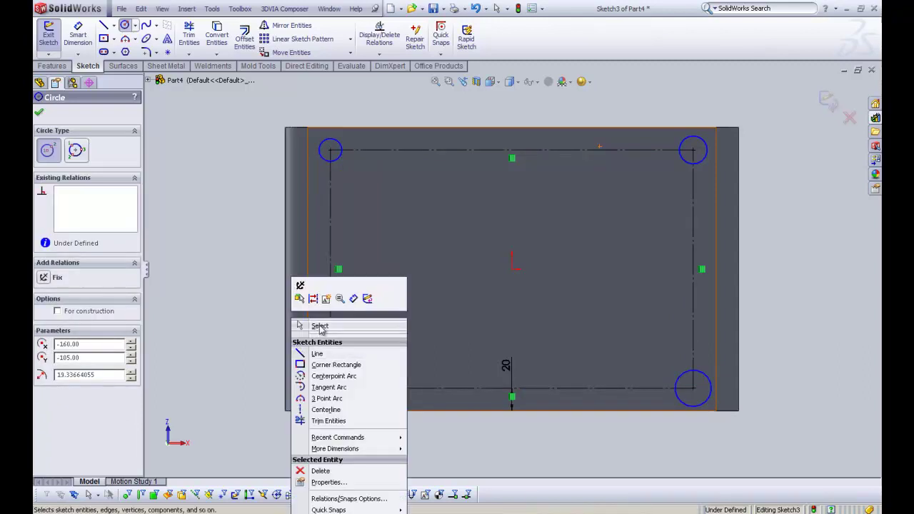
Step: End the Circle tool, select the four corner circles, then clear the selection
click(318, 325)
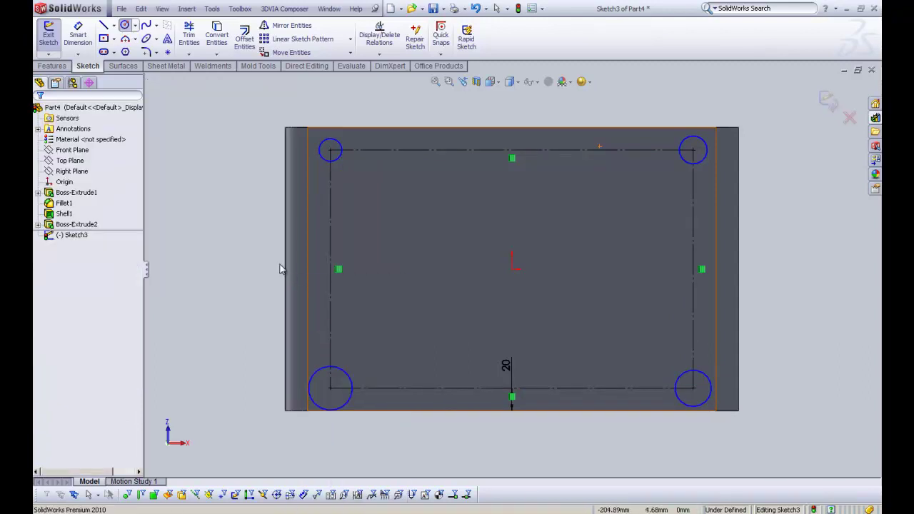
click(339, 163)
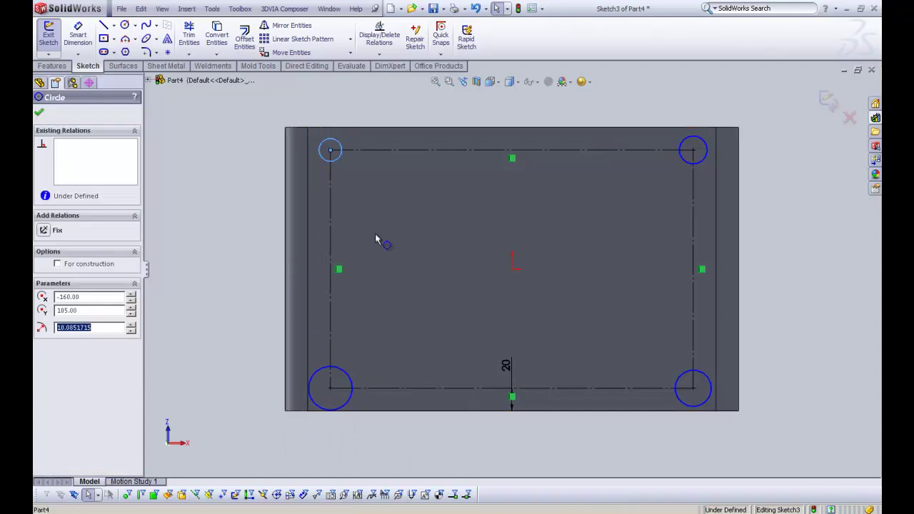
ctrl+click(347, 375)
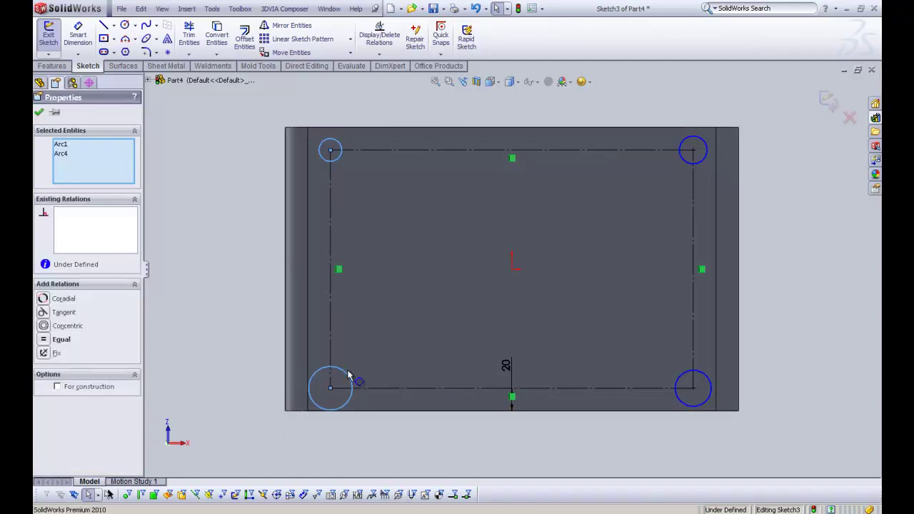
ctrl+click(680, 386)
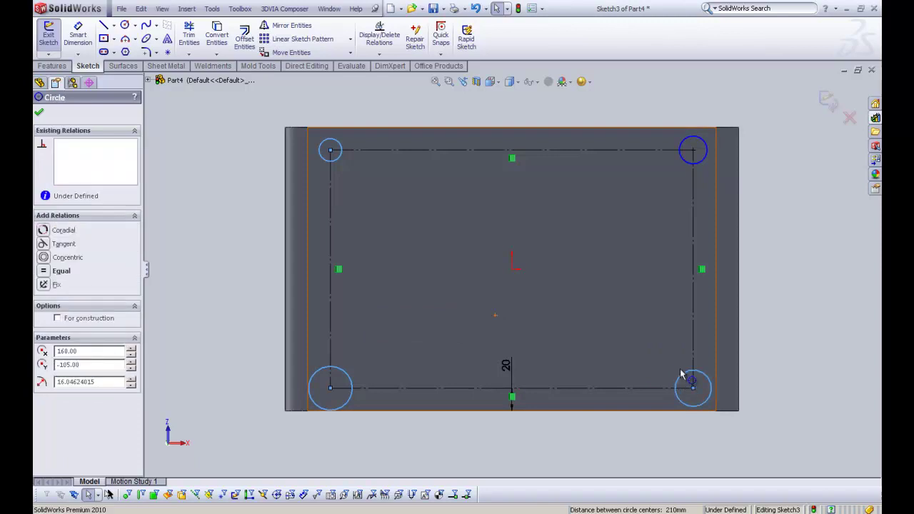
ctrl+click(683, 162)
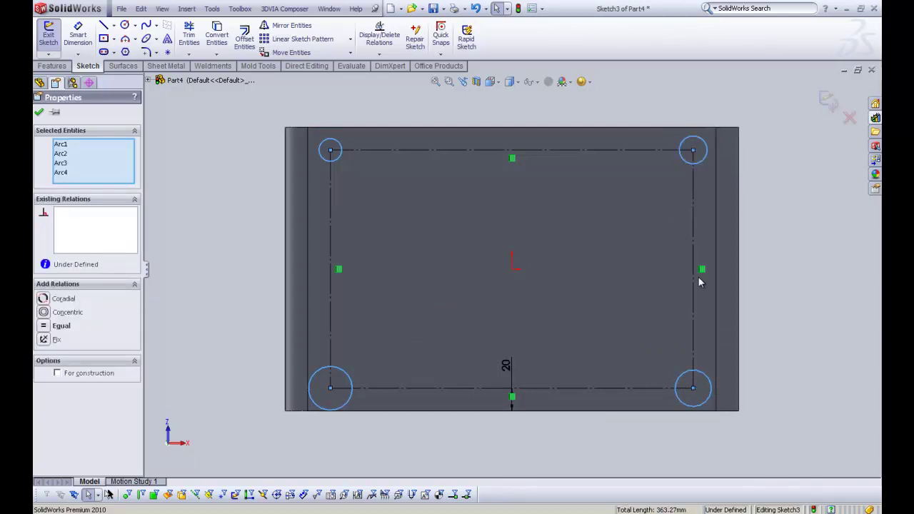
right_click(791, 221)
click(798, 233)
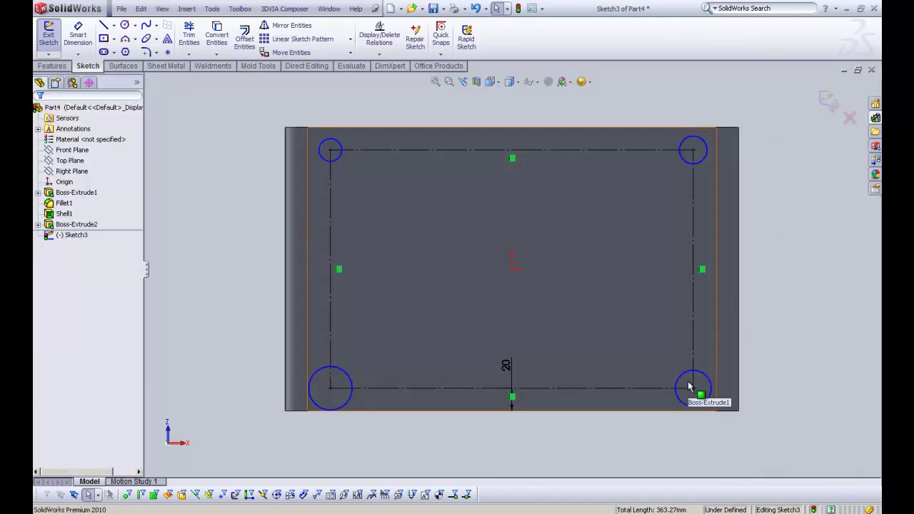
drag(687, 381, 637, 345)
mouse_move(546, 290)
mouse_down()
mouse_move(361, 206)
mouse_move(335, 160)
mouse_up()
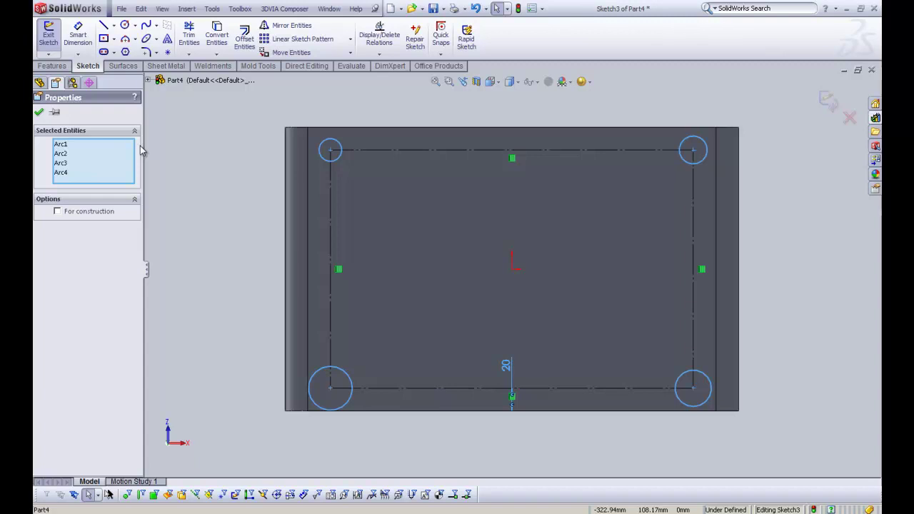
key(Escape)
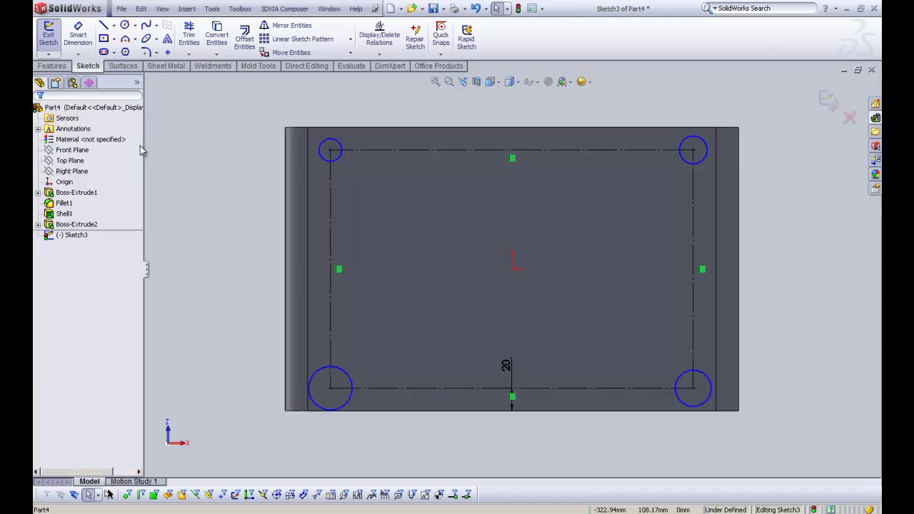
Step: Add an Equal relation to the four corner circles
click(341, 377)
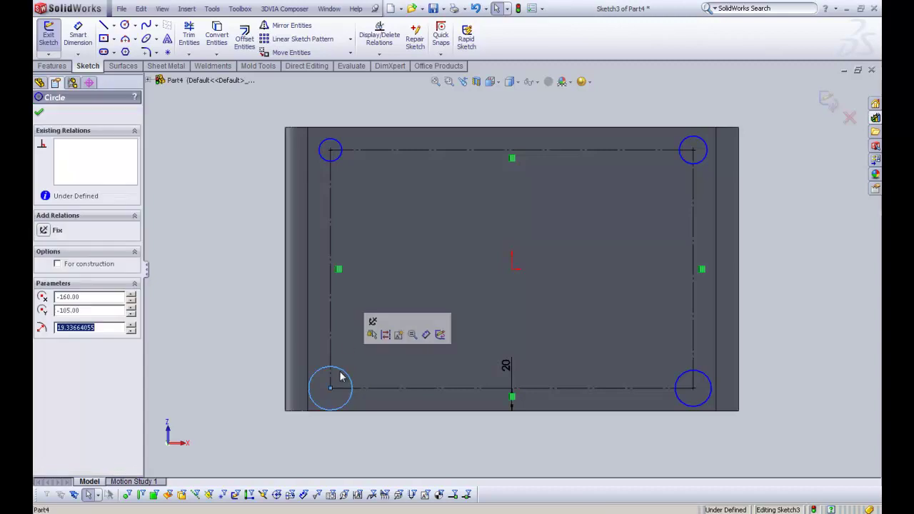
ctrl+click(336, 159)
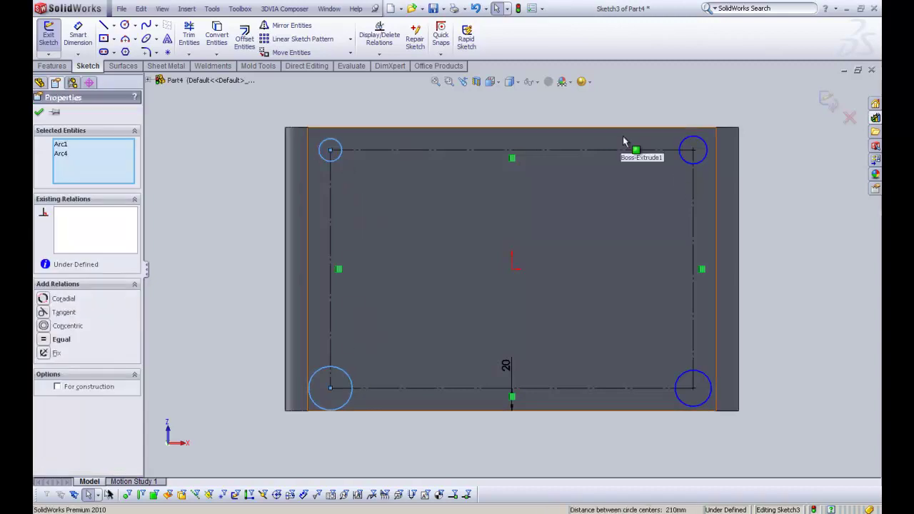
ctrl+click(687, 167)
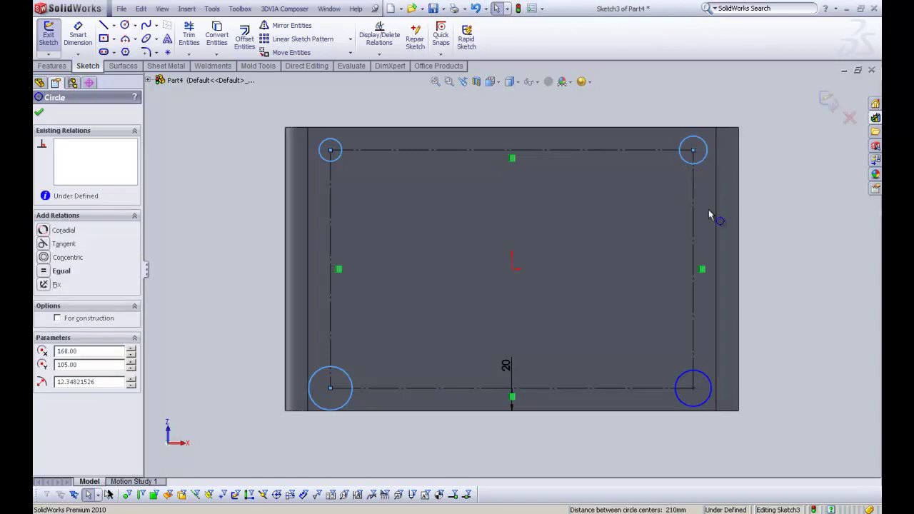
ctrl+click(690, 377)
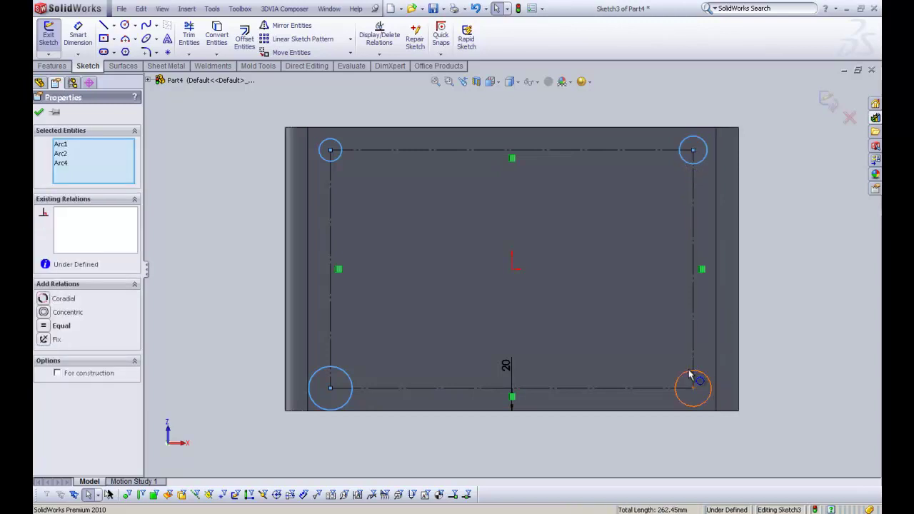
click(59, 326)
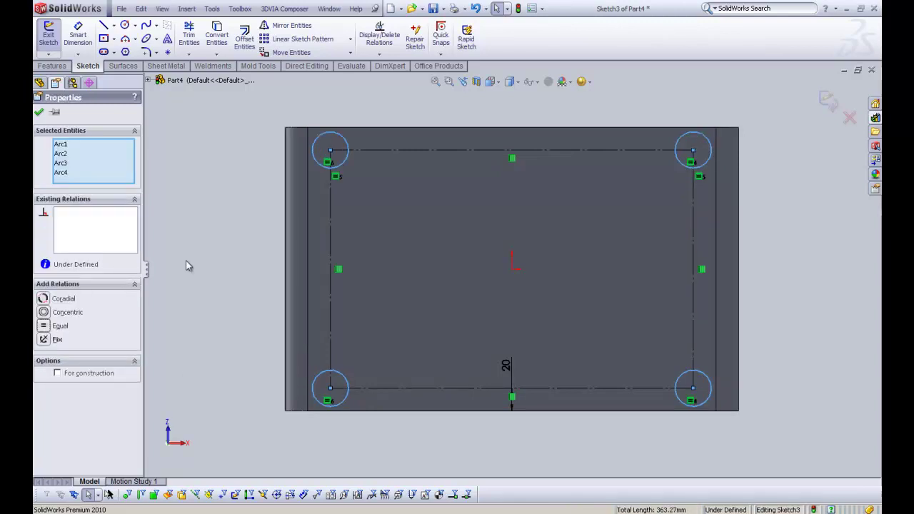
Step: Dimension the top-left circle's diameter as 20 mm
click(78, 35)
click(346, 157)
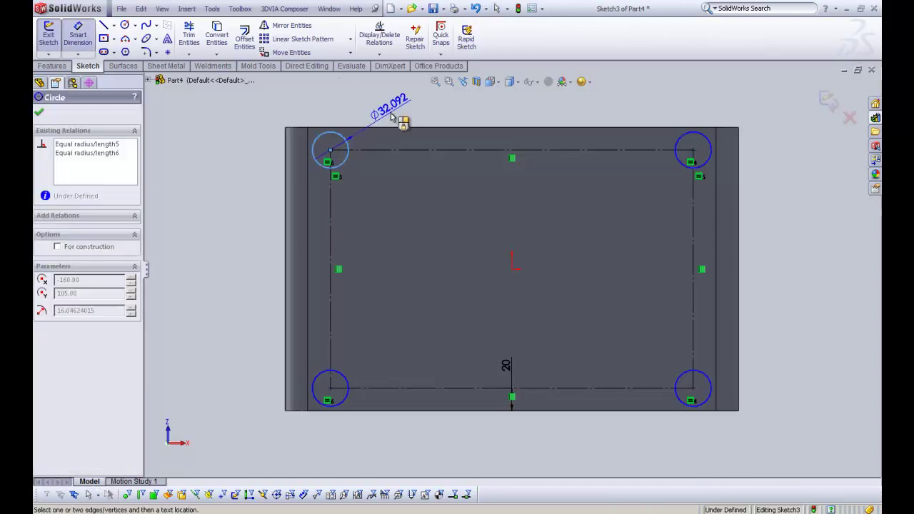
click(394, 117)
text(20)
key(Return)
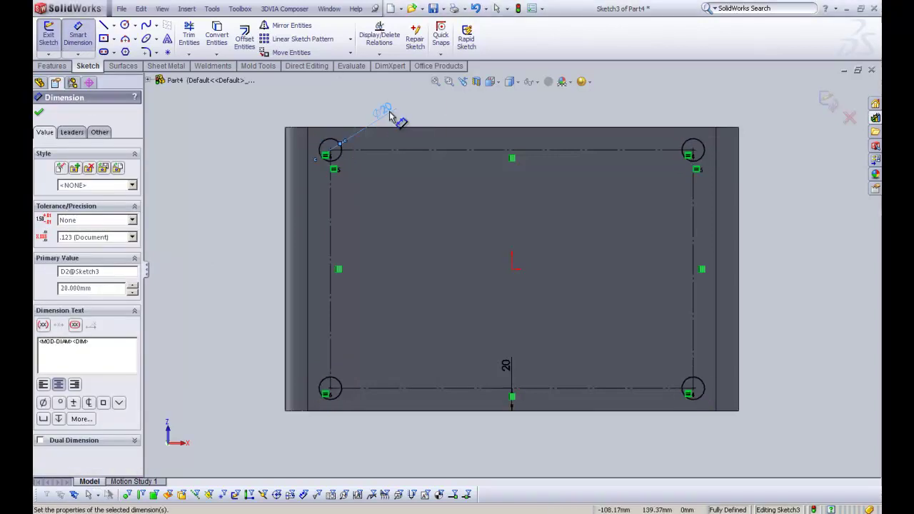
right_click(437, 116)
click(465, 122)
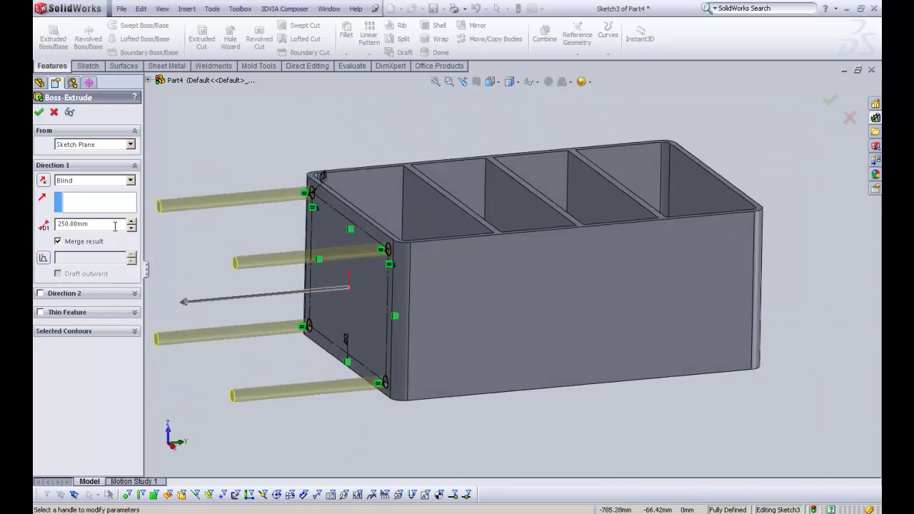
Step: Extrude the four circles 20 mm instead of 250 mm, creating Boss-Extrude3
drag(115, 225, 50, 227)
text(20)
key(Return)
right_click(214, 219)
click(236, 257)
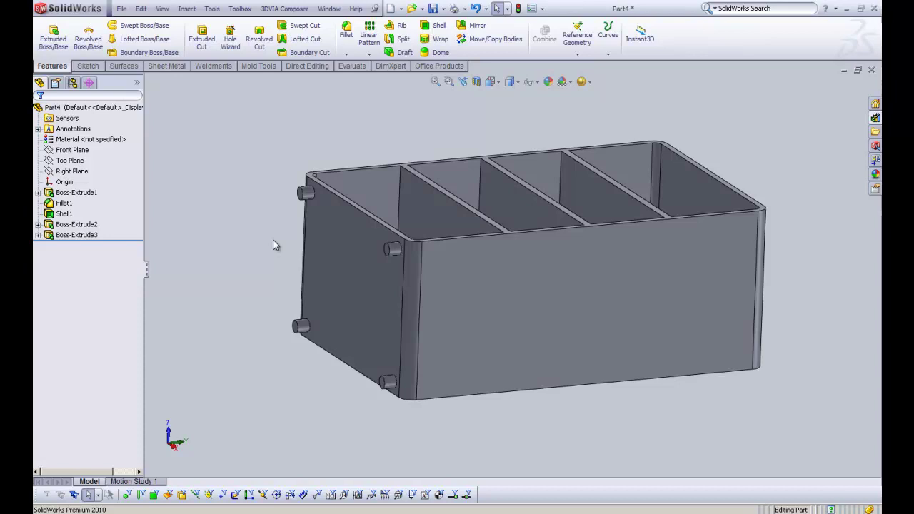
scroll(336, 201, down, 4)
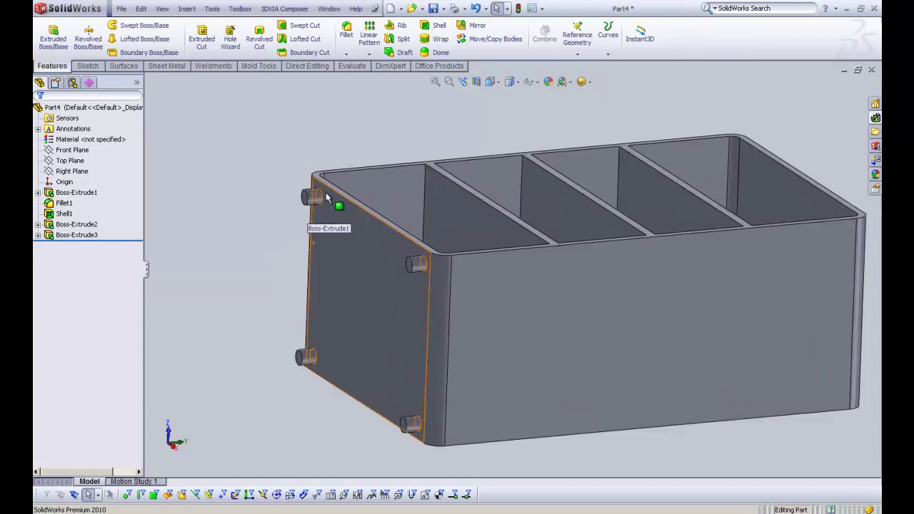
Step: Select the outer end edges of all four feet for a fillet
click(350, 32)
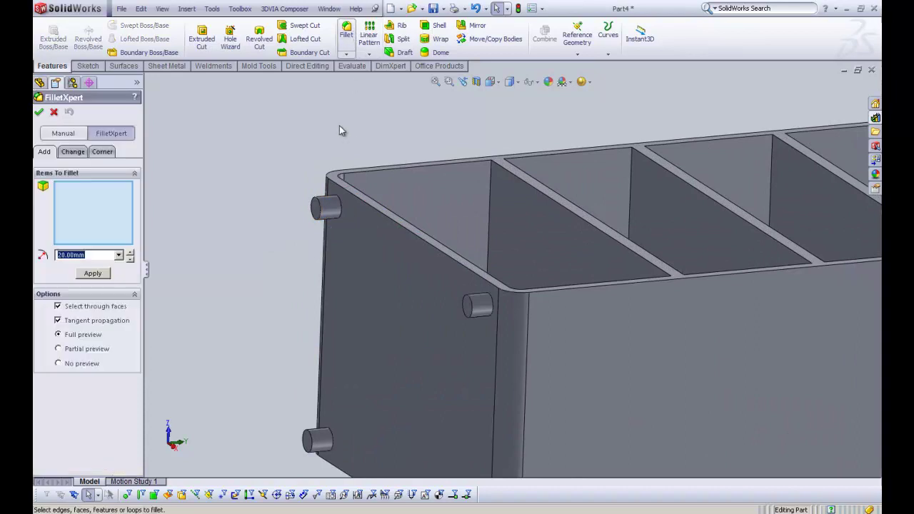
click(319, 217)
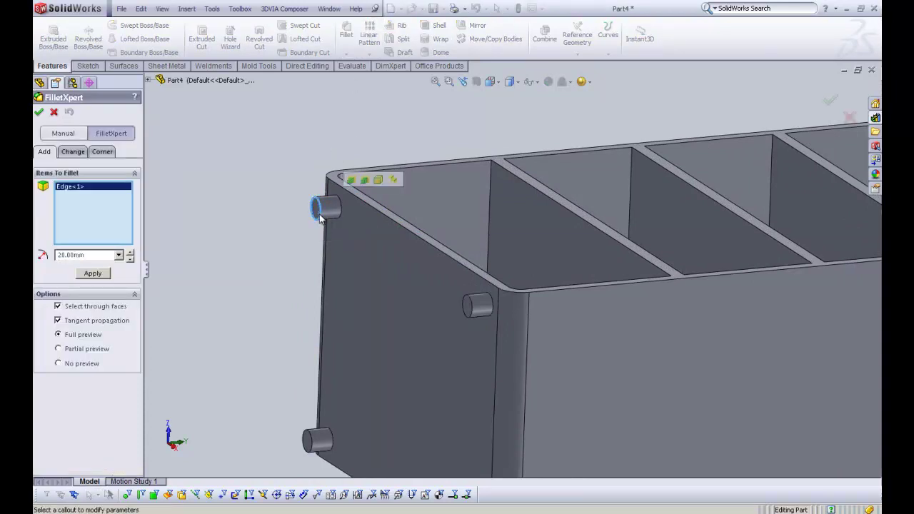
click(465, 305)
click(316, 439)
scroll(321, 439, up, 3)
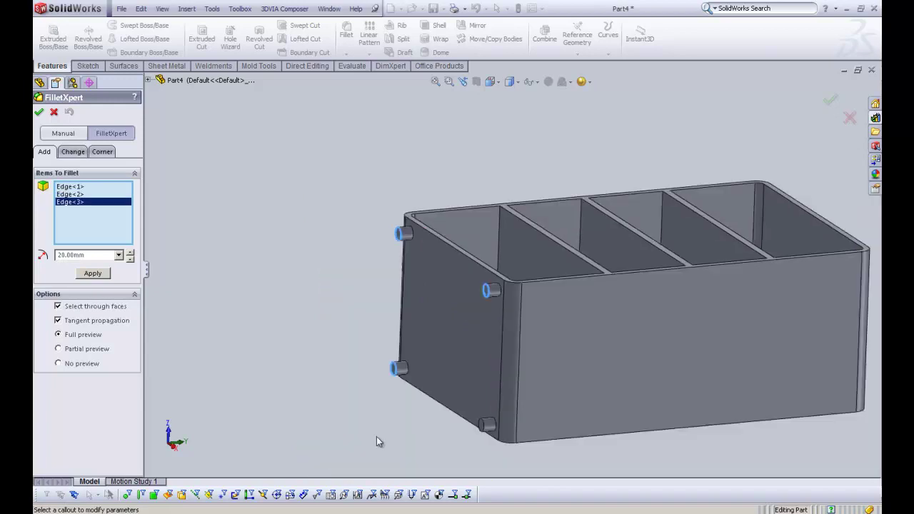
scroll(565, 342, down, 4)
click(565, 342)
scroll(565, 341, up, 3)
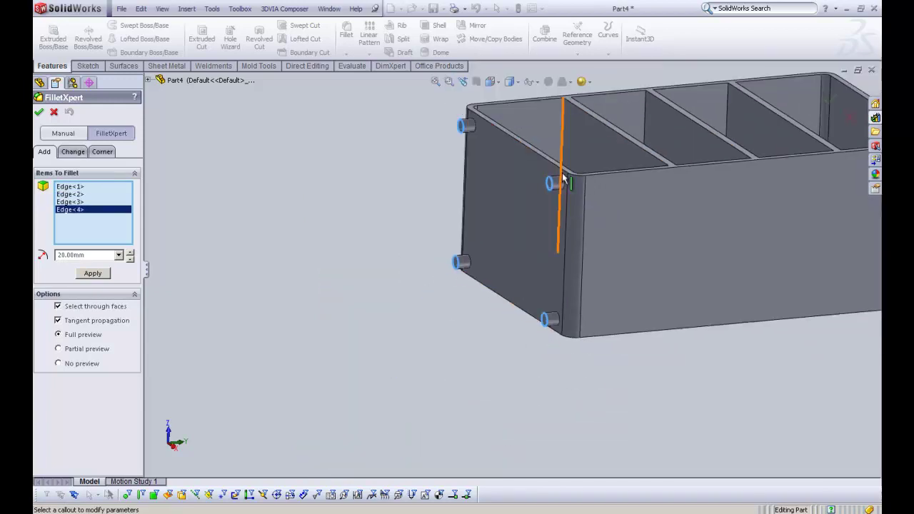
scroll(574, 142, down, 2)
Step: Set the fillet radius to 5 mm and apply it as Fillet2
click(130, 258)
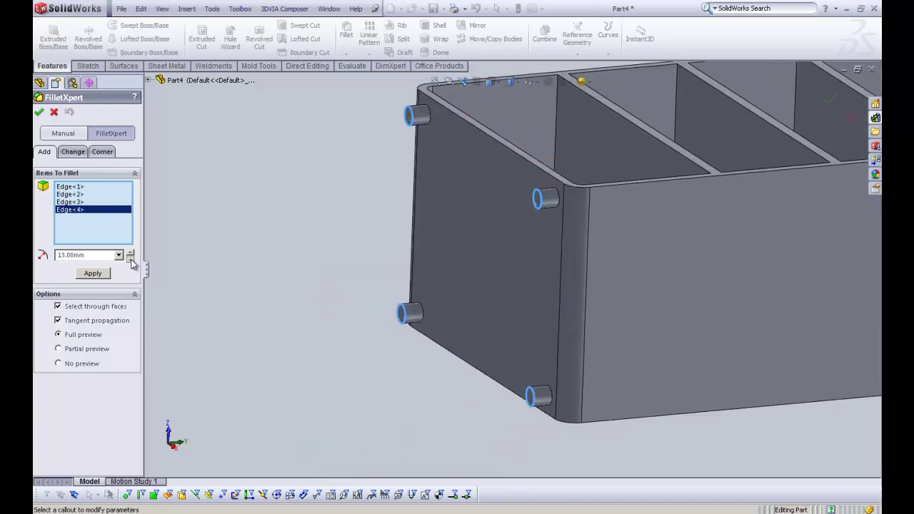
click(129, 259)
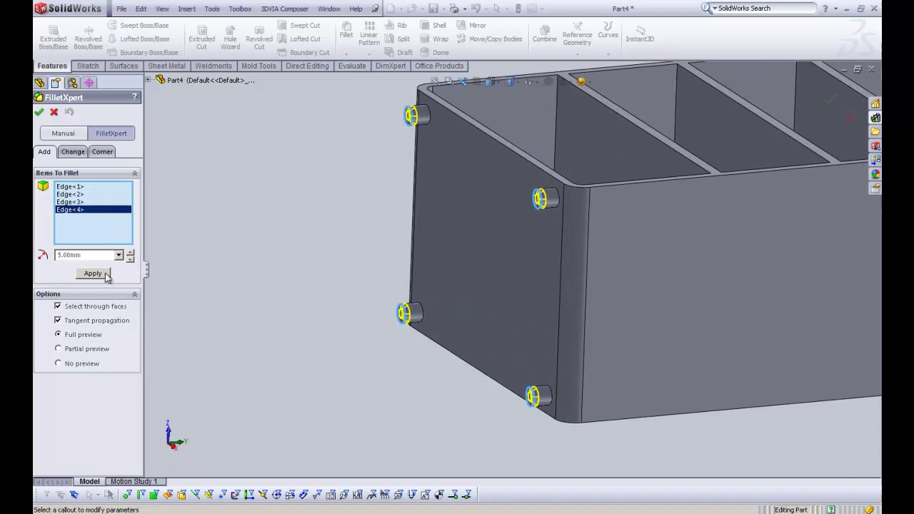
click(103, 275)
middle_drag(298, 231, 307, 214)
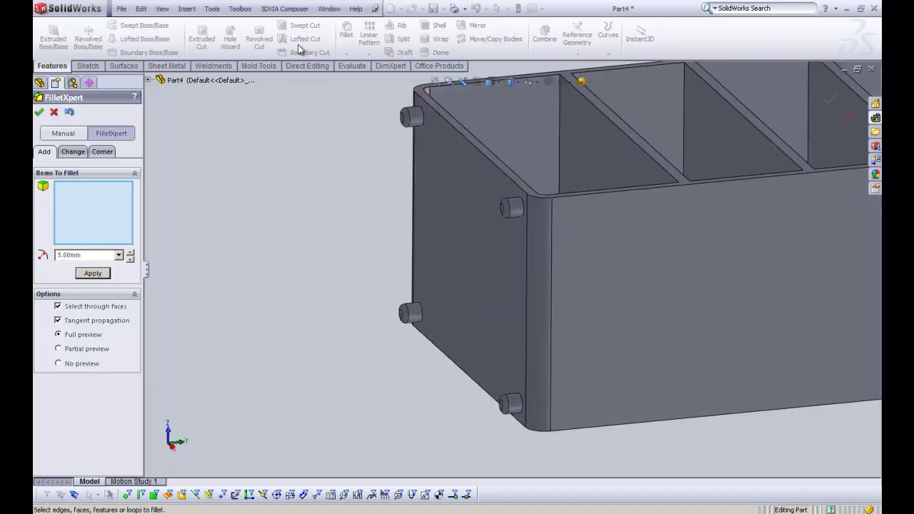
click(40, 112)
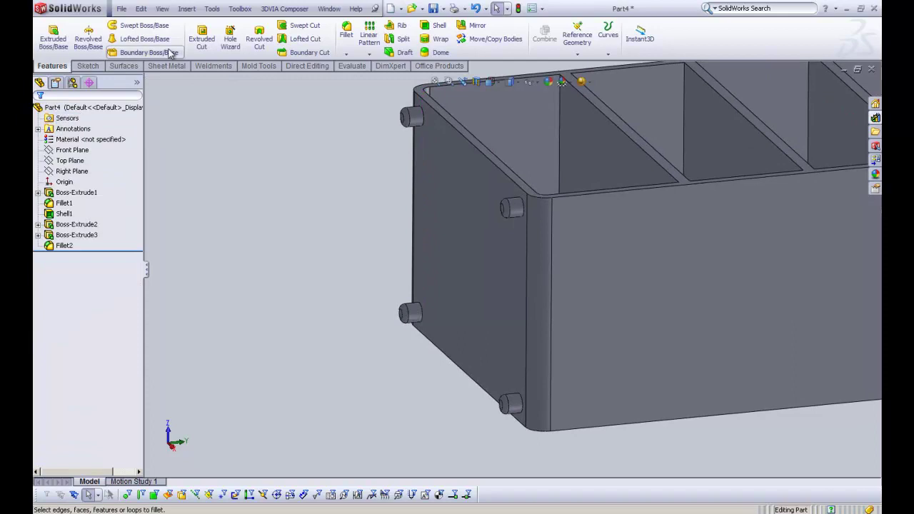
Step: Start a 5 mm chamfer on the top foot's base edge
click(346, 54)
click(360, 75)
scroll(440, 152, down, 5)
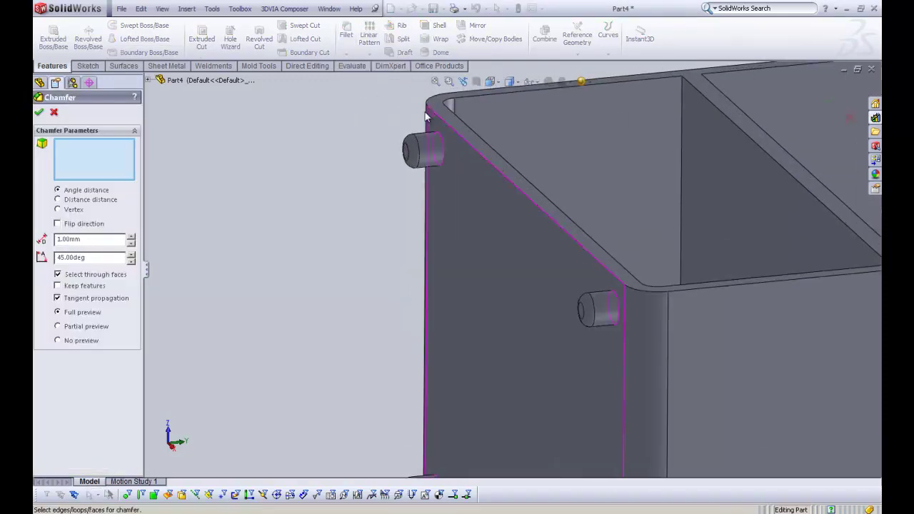
click(436, 148)
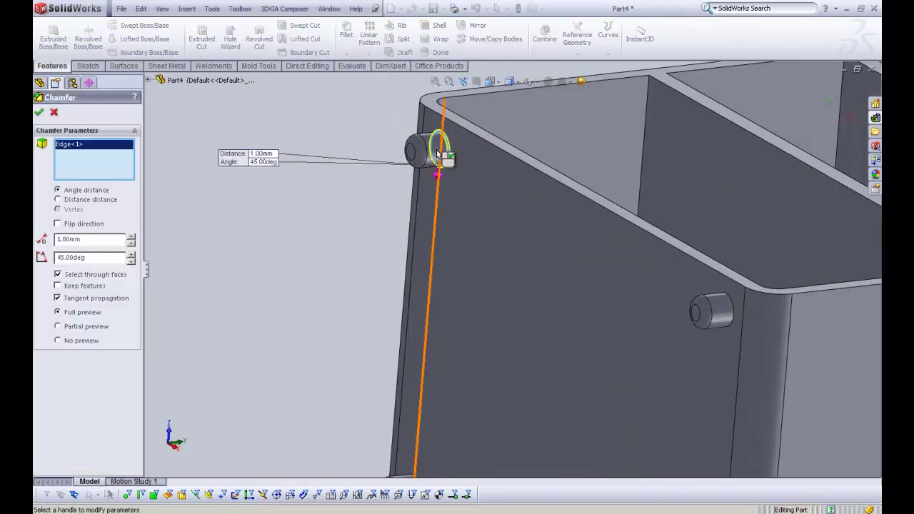
click(132, 236)
click(131, 237)
click(131, 236)
click(131, 236)
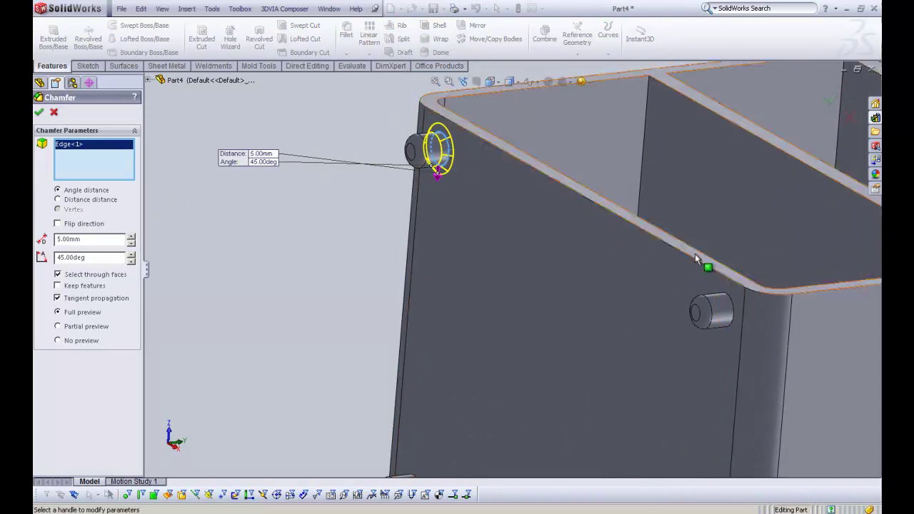
Step: Add the base edges of the remaining three feet to the chamfer
click(727, 303)
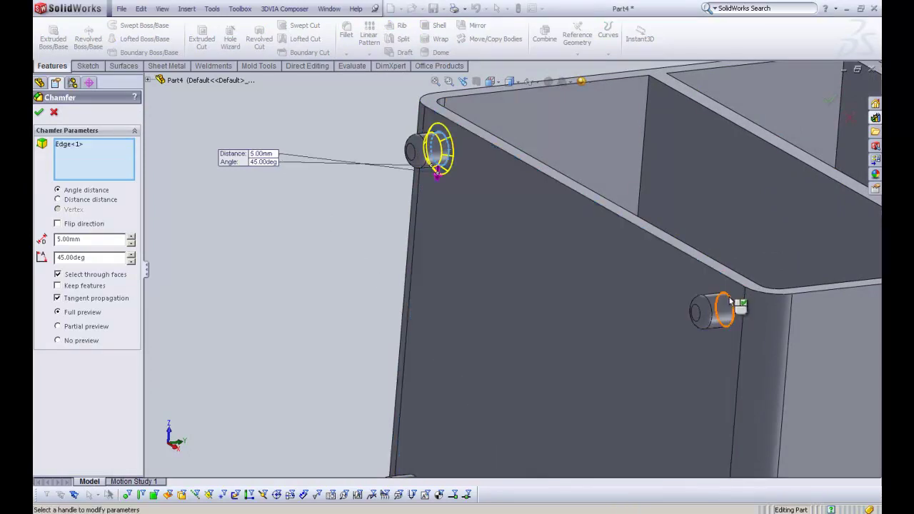
scroll(728, 302, up, 5)
scroll(543, 457, down, 5)
scroll(565, 408, up, 5)
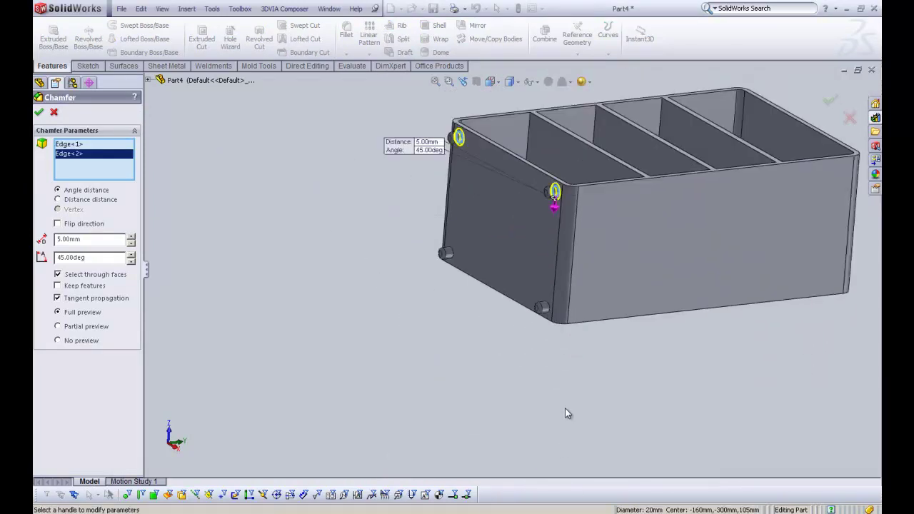
scroll(565, 408, down, 6)
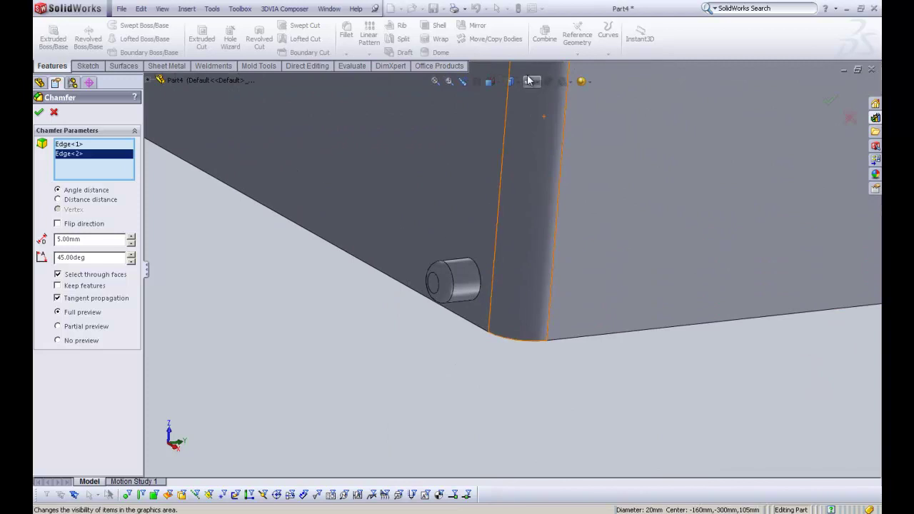
click(480, 298)
scroll(455, 162, up, 1)
scroll(455, 162, up, 3)
scroll(407, 222, down, 3)
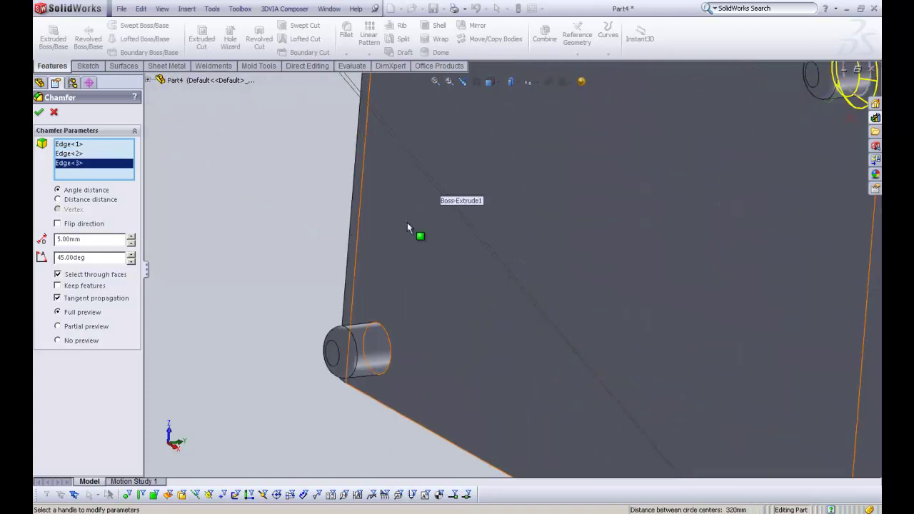
click(391, 357)
scroll(607, 278, up, 3)
Step: Confirm Chamfer1 and orbit the model to show the bookcase upright
right_click(606, 274)
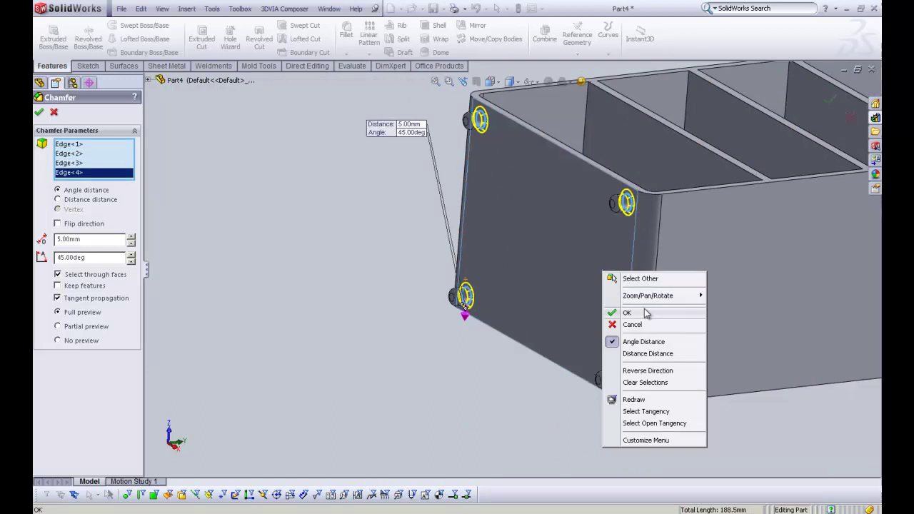
click(642, 311)
middle_drag(418, 240, 596, 231)
scroll(598, 218, down, 3)
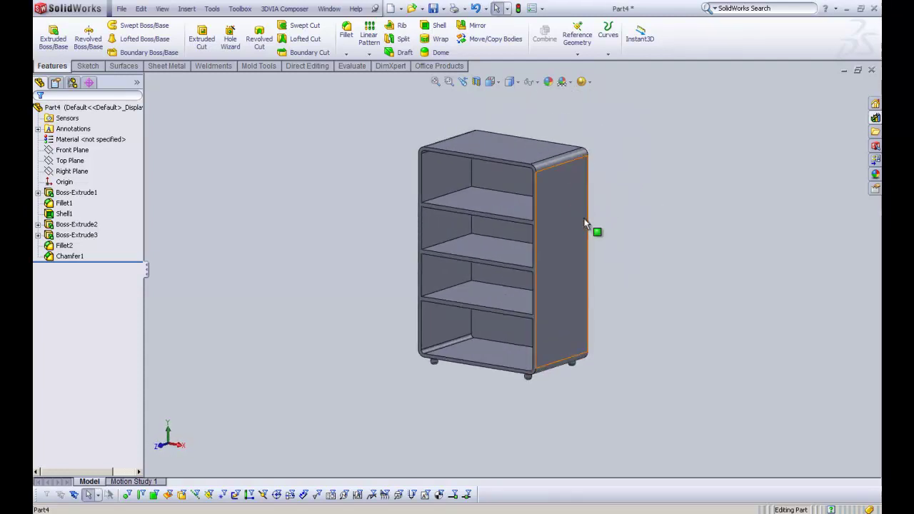